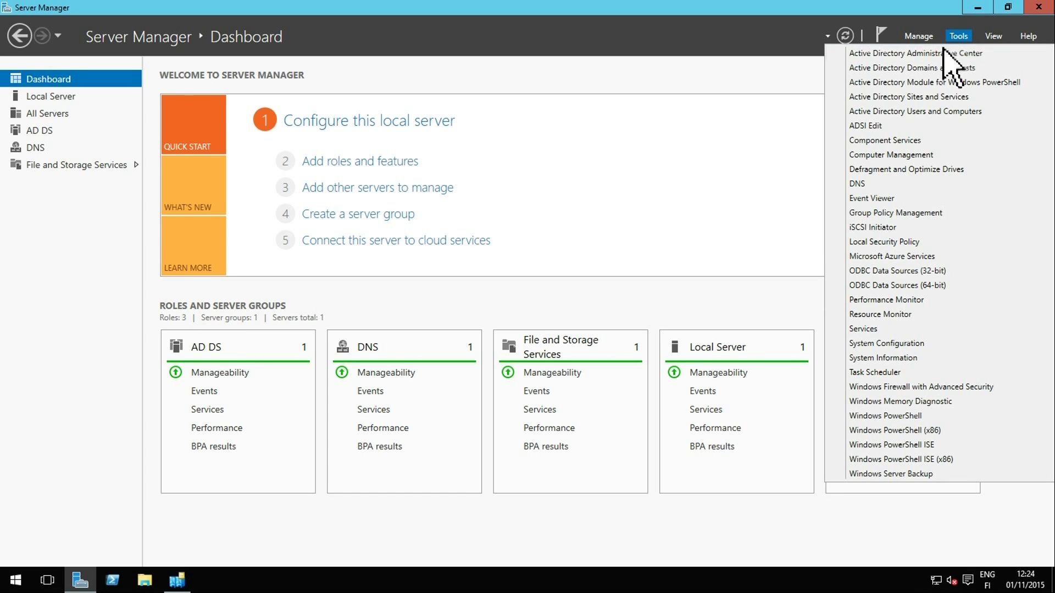
Show the tenf.loc Users container in Active Directory Users and Computers and start a new user
click(972, 111)
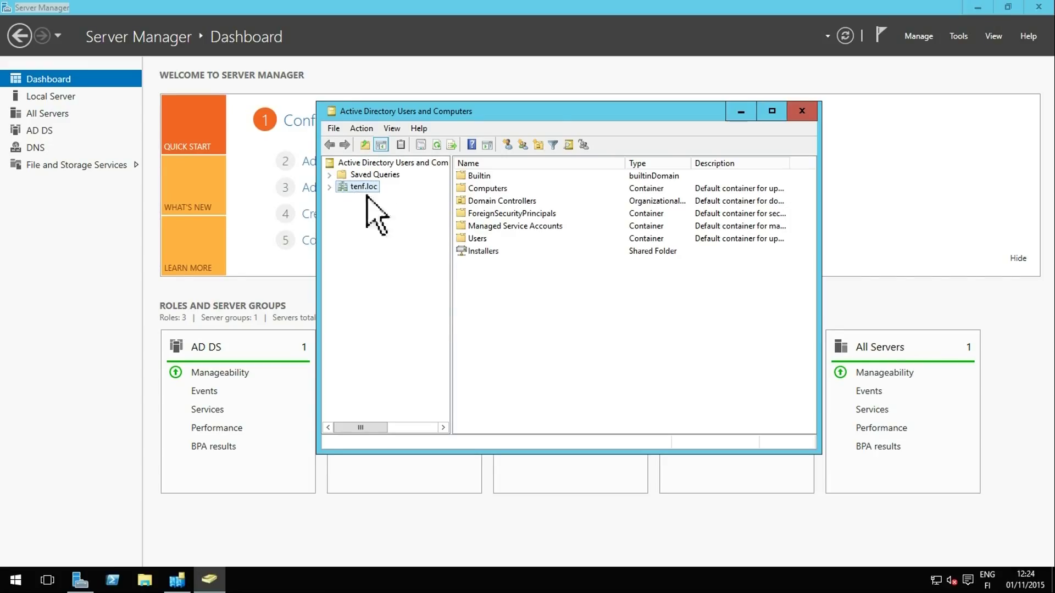
click(330, 187)
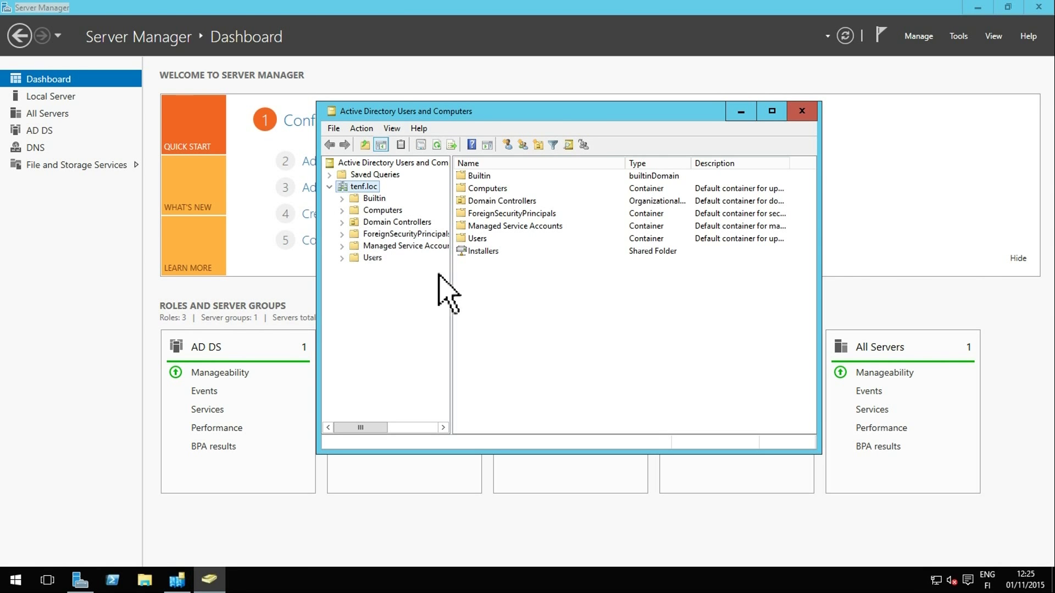
double_click(476, 239)
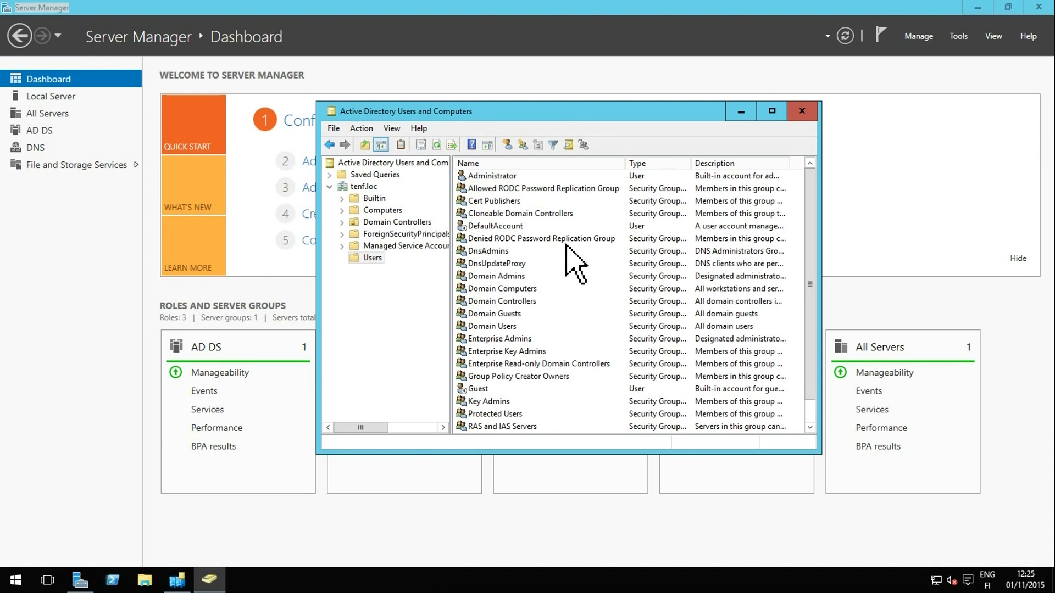
scroll(574, 266, down, 1)
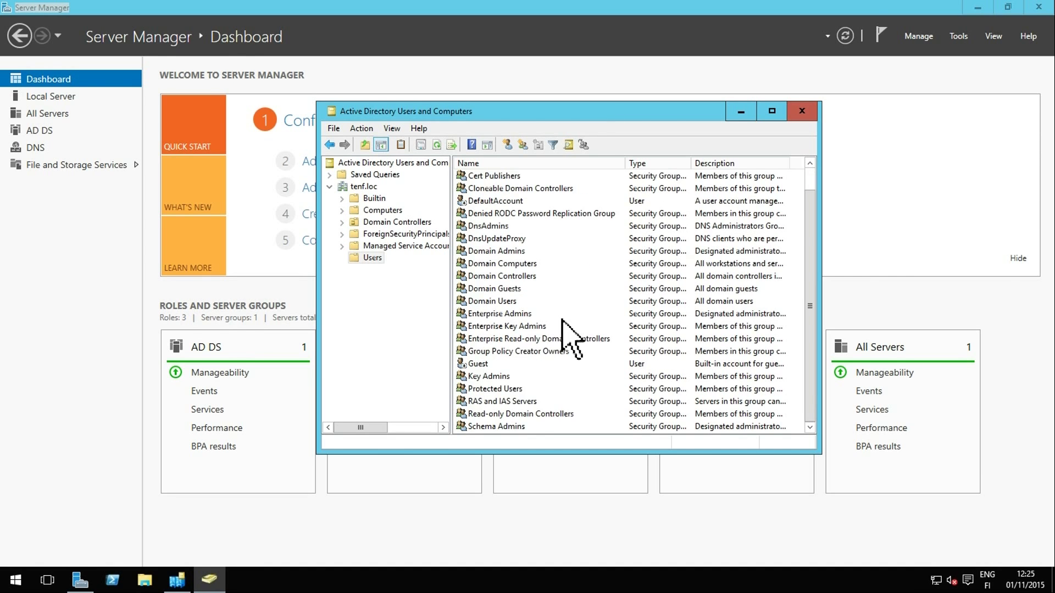
scroll(563, 324, up, 1)
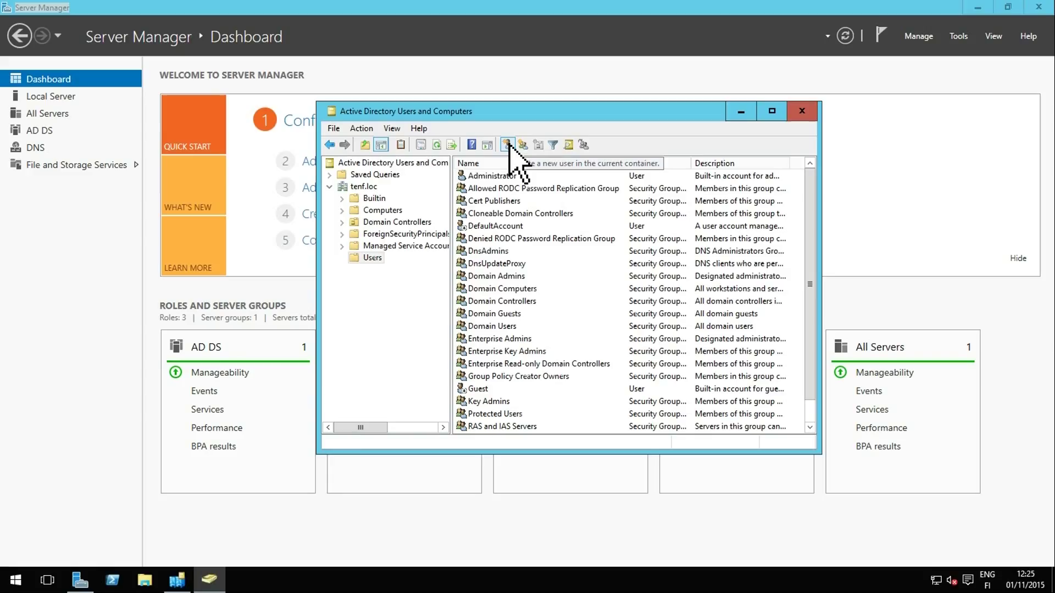
click(508, 144)
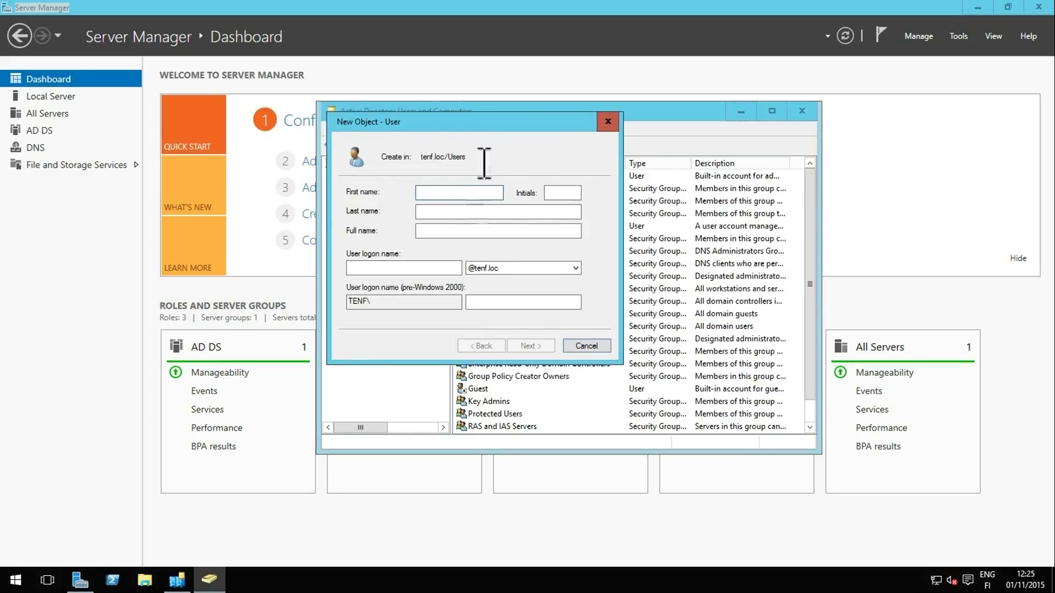
Enter the new user's first name and tenf.loc logon name, then type the account password
text(Kari)
click(404, 267)
text(kari)
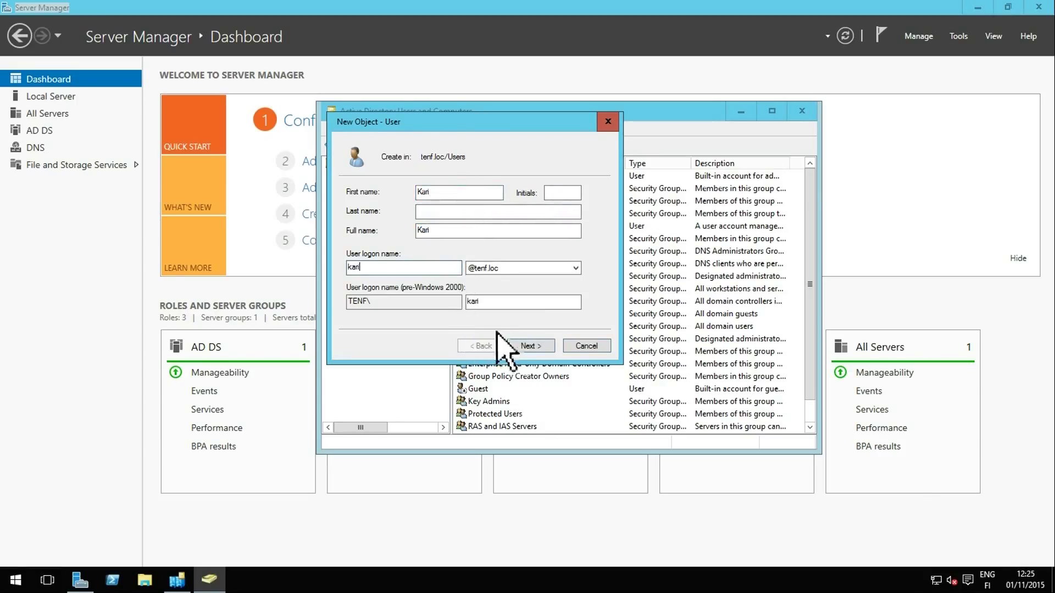
click(528, 346)
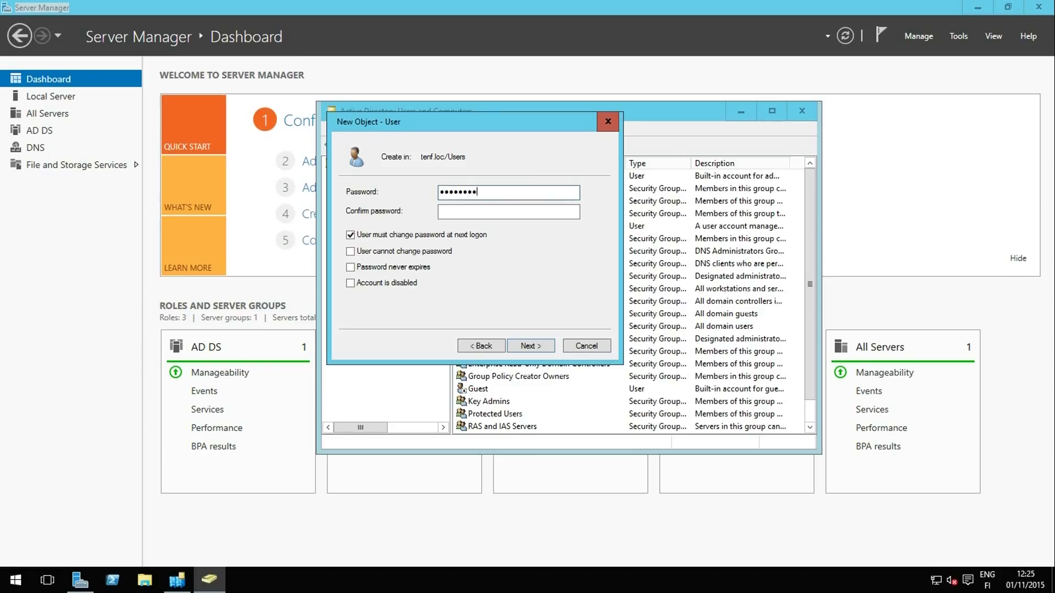
click(508, 212)
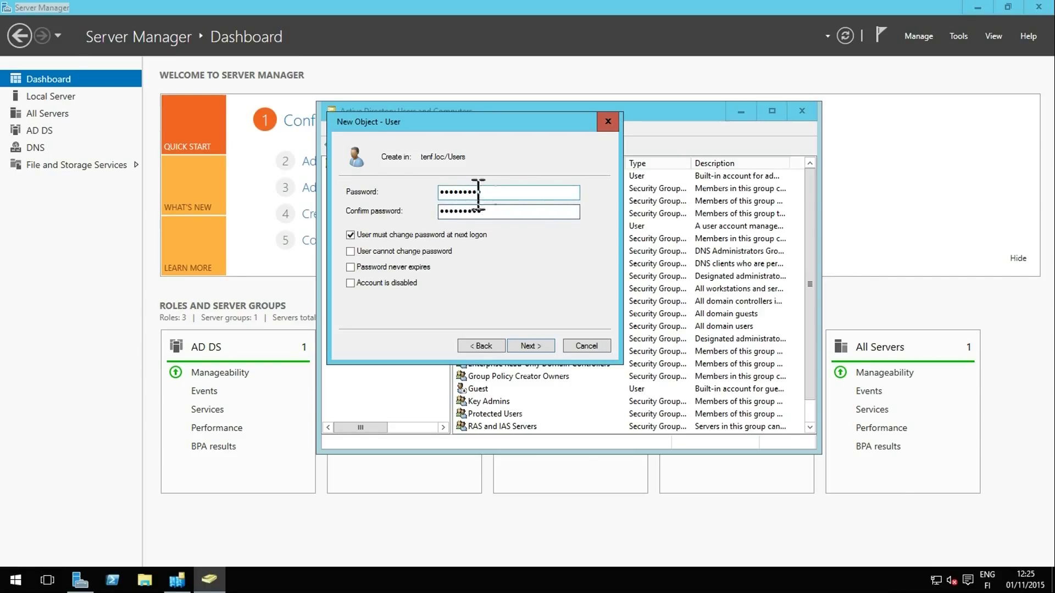
Confirm the password and leave all four password and account options unticked, account enabled
click(350, 236)
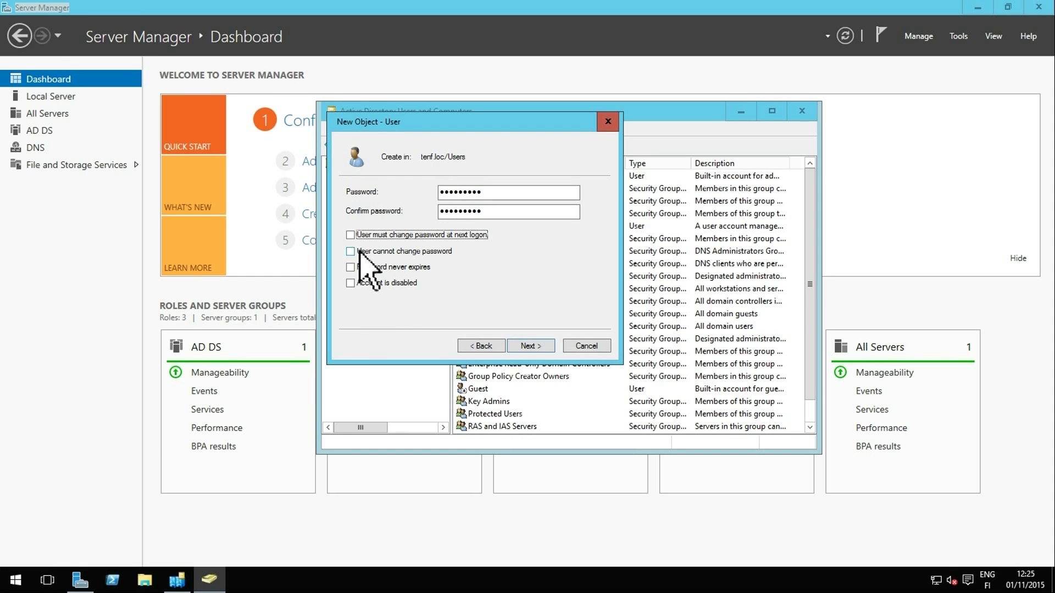
click(351, 251)
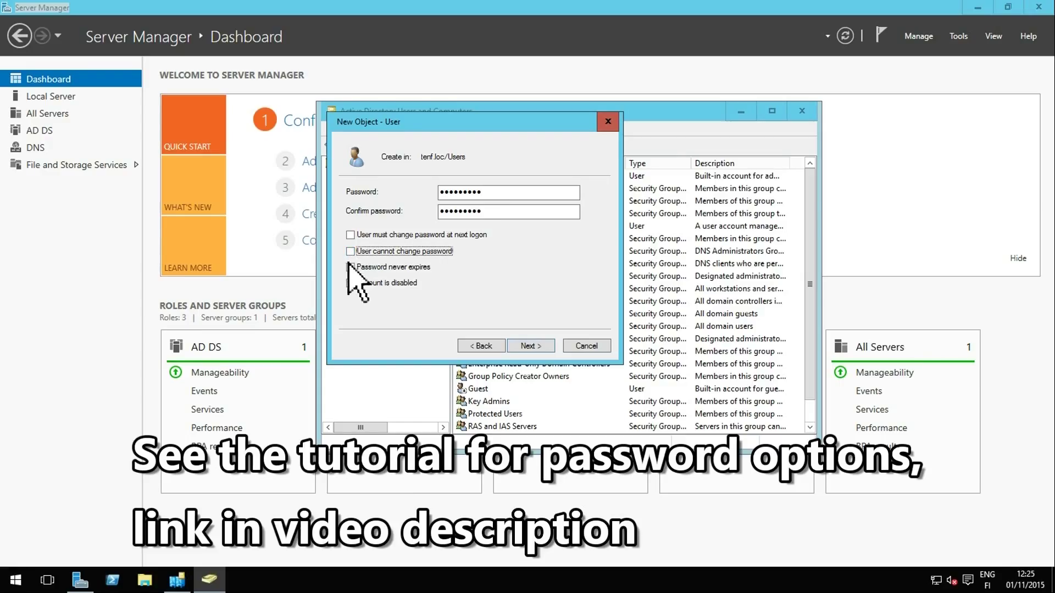
click(350, 268)
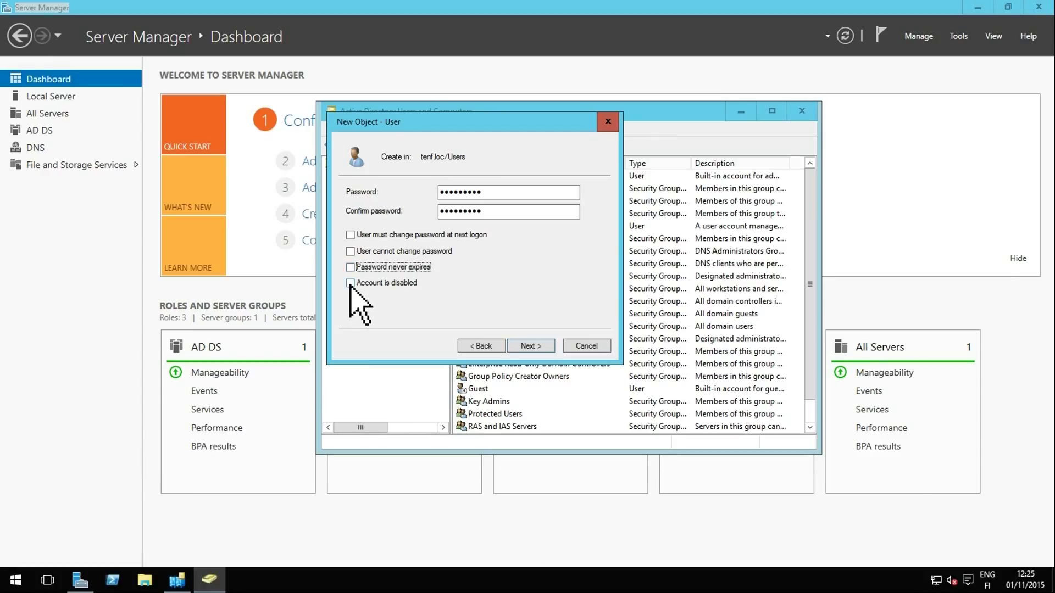
click(350, 283)
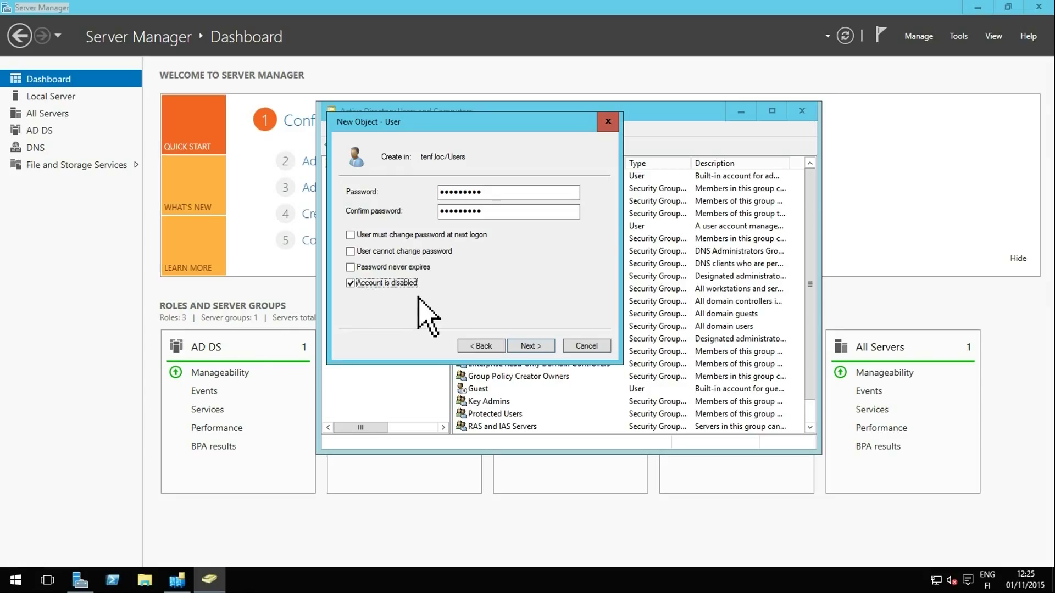
click(351, 283)
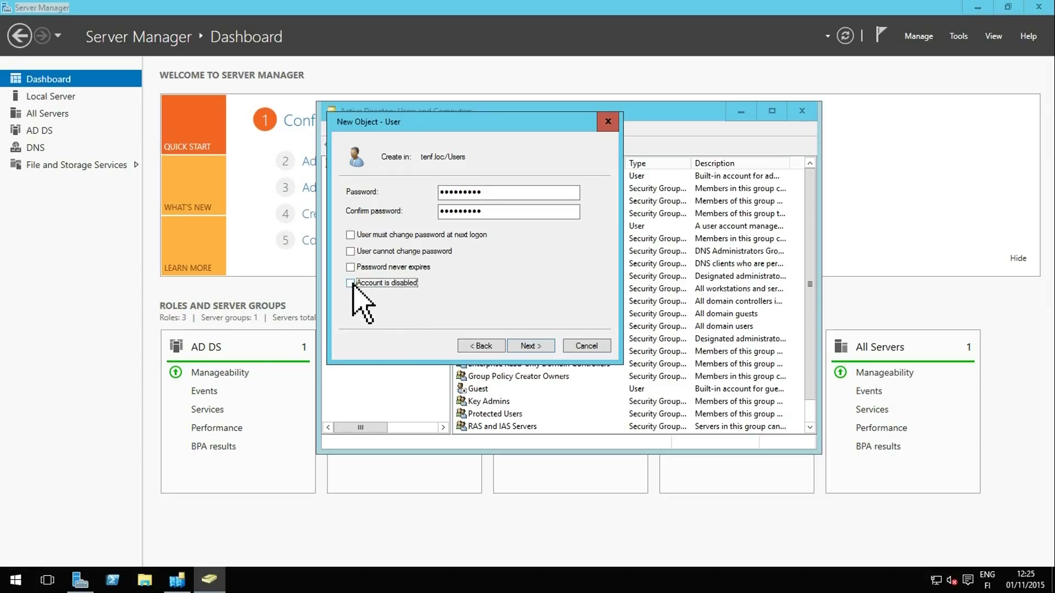
Clear the conflicting password options after the error and finish creating the user
click(351, 235)
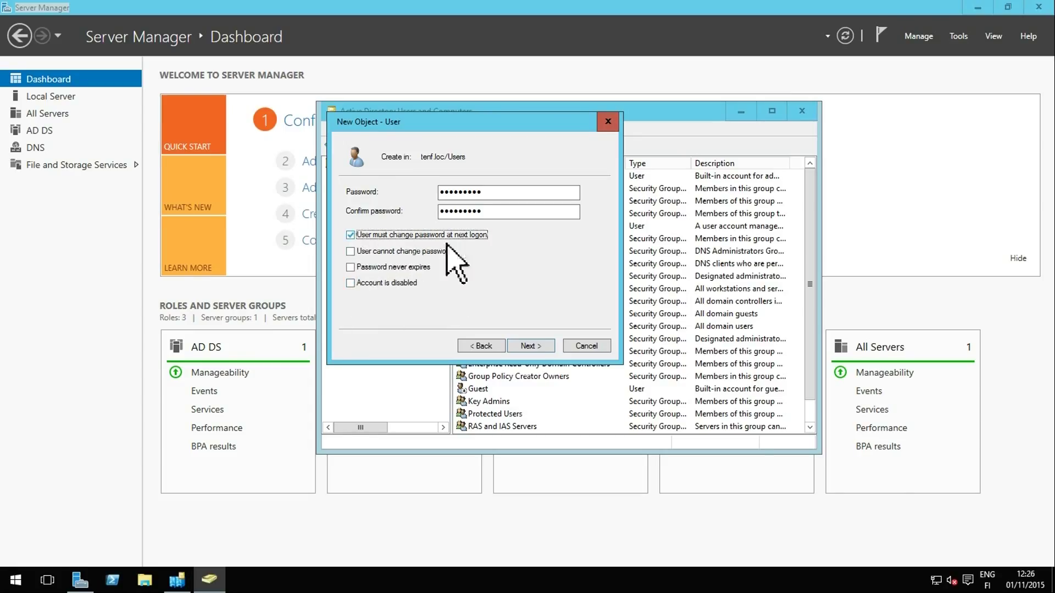
click(350, 252)
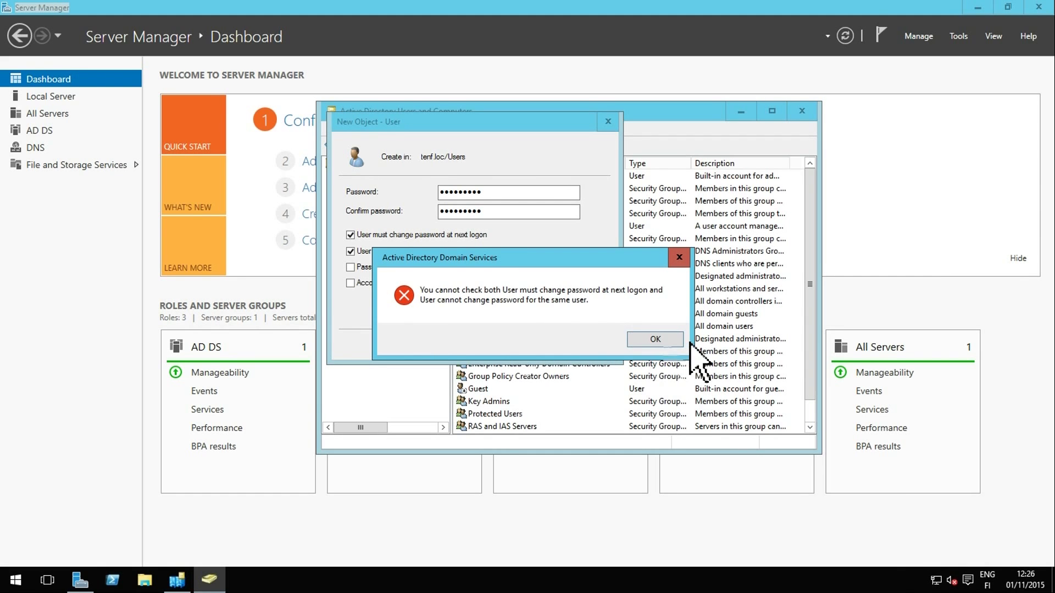
click(651, 342)
click(350, 235)
click(536, 346)
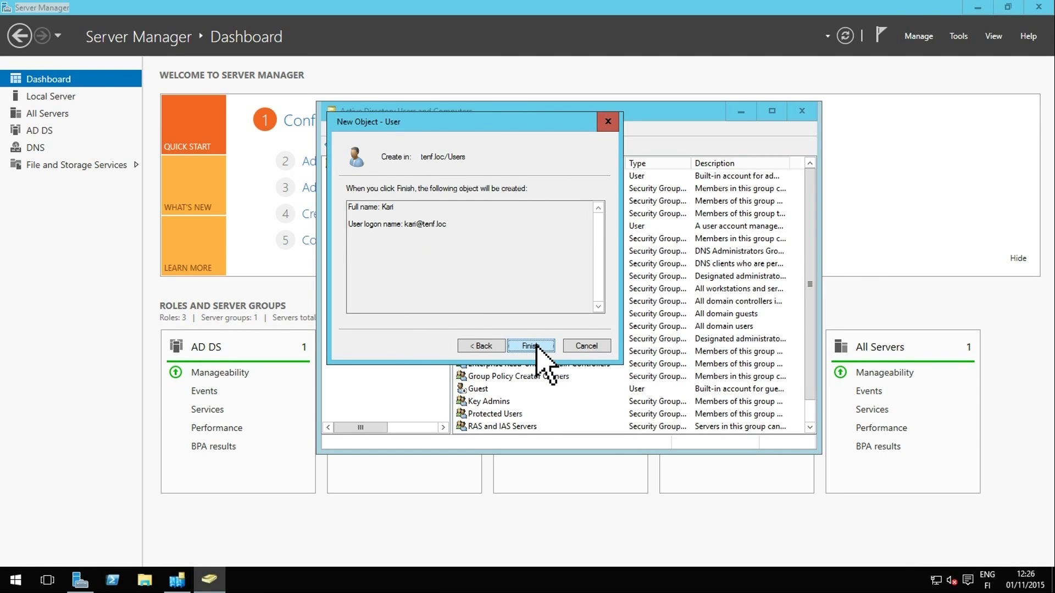
click(531, 346)
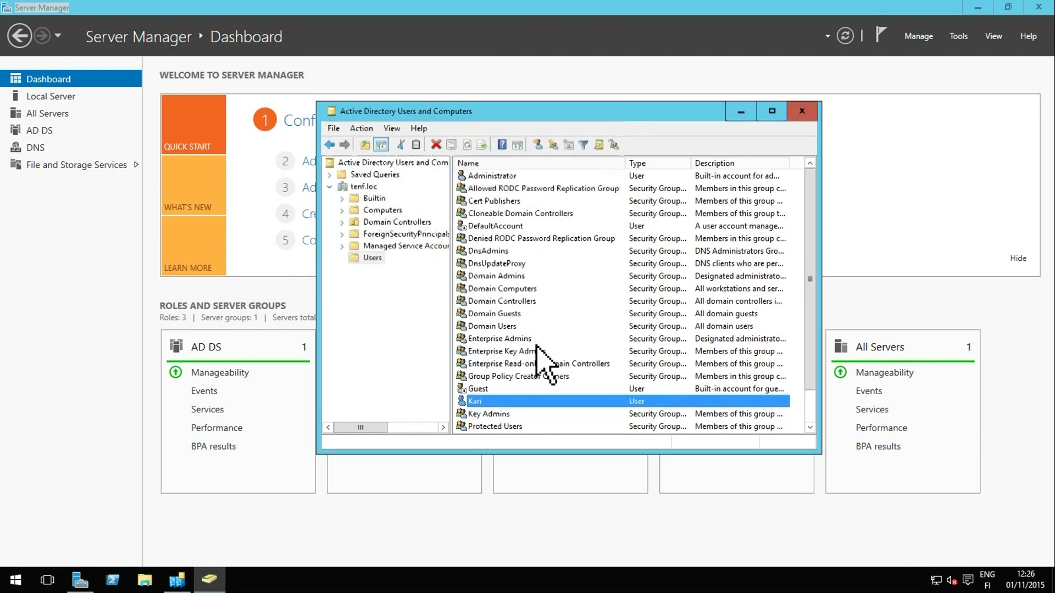
Verify the new account's Domain Users membership in its Properties, then close the console
right_click(509, 400)
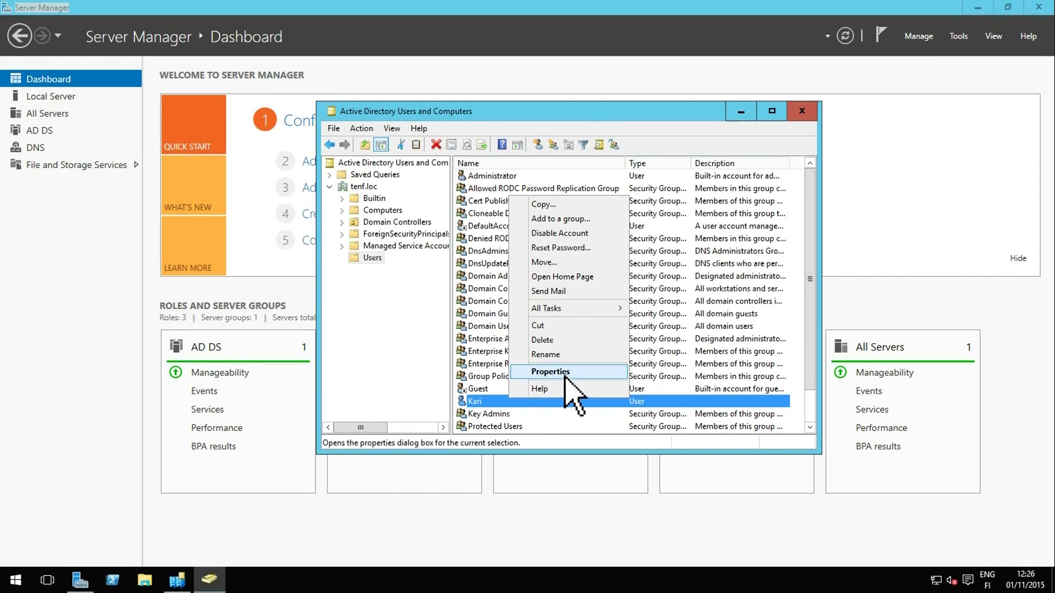
click(565, 378)
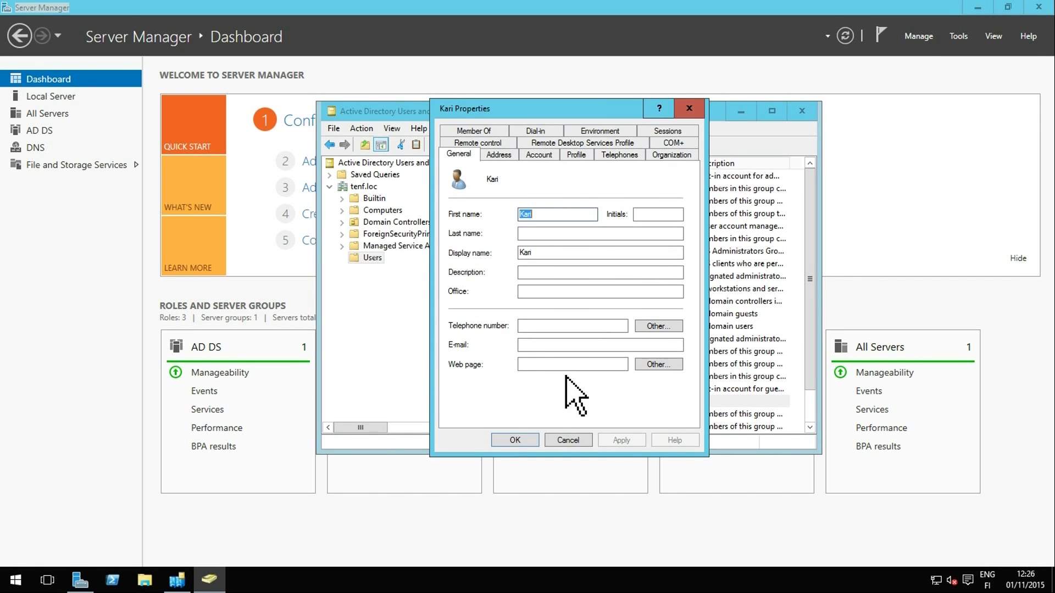
click(471, 131)
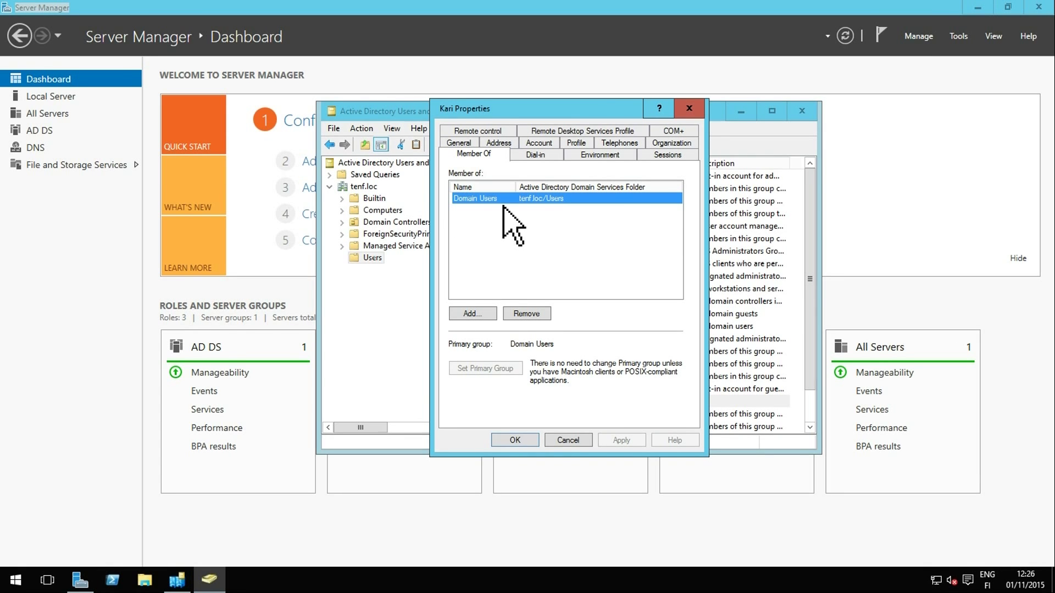
click(515, 440)
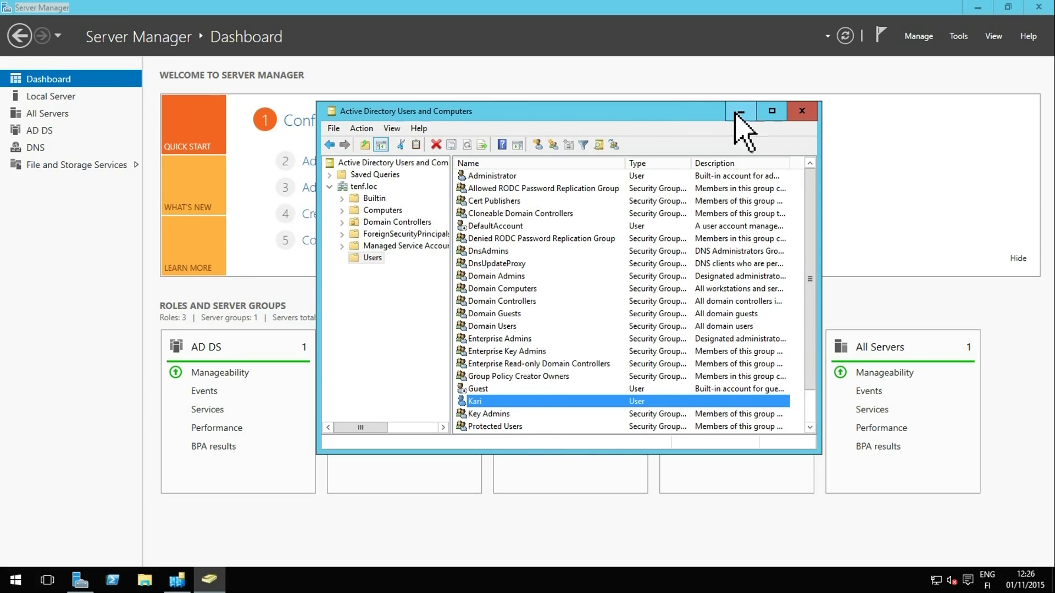
click(802, 112)
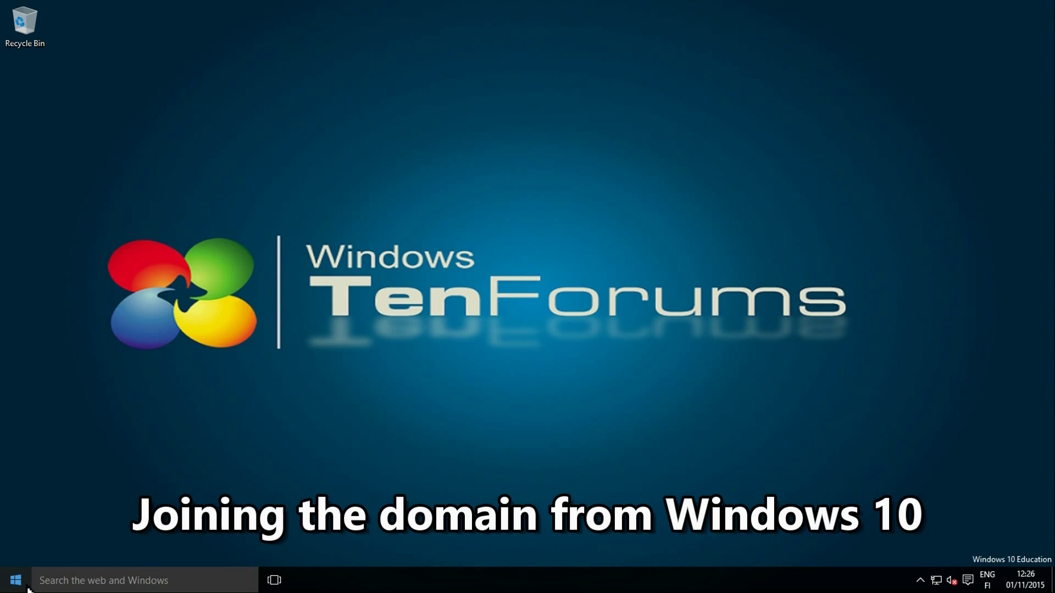
Go to Settings > Accounts > Access work or school and begin joining a domain
click(27, 588)
click(34, 509)
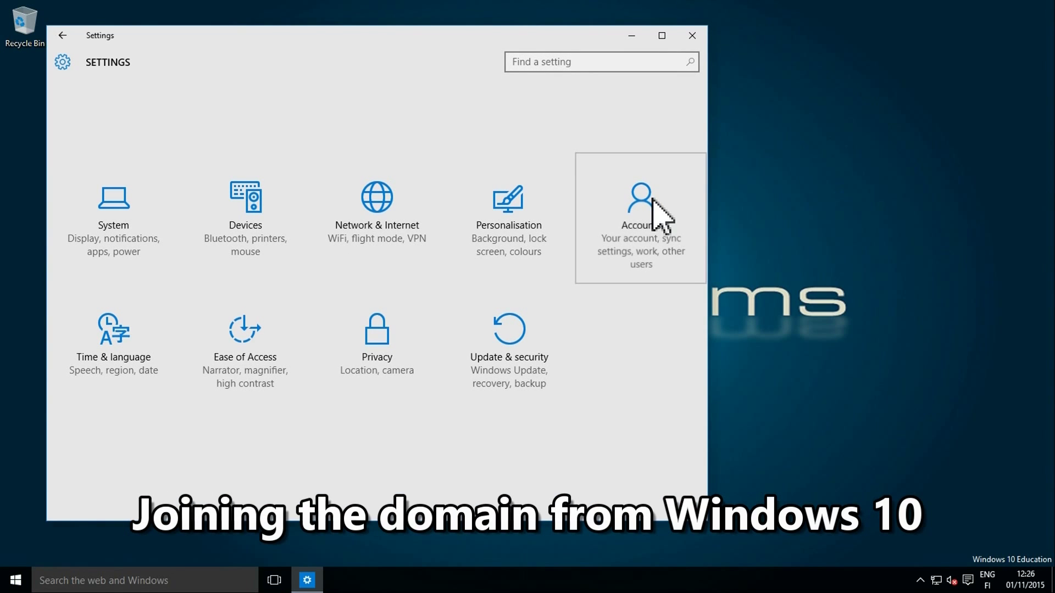
click(654, 203)
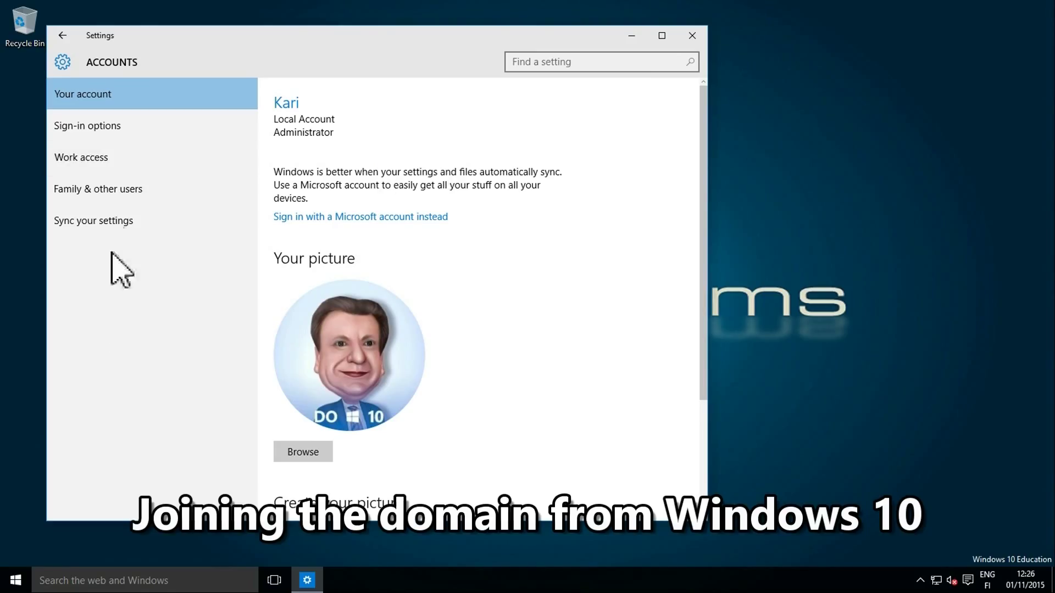
click(99, 153)
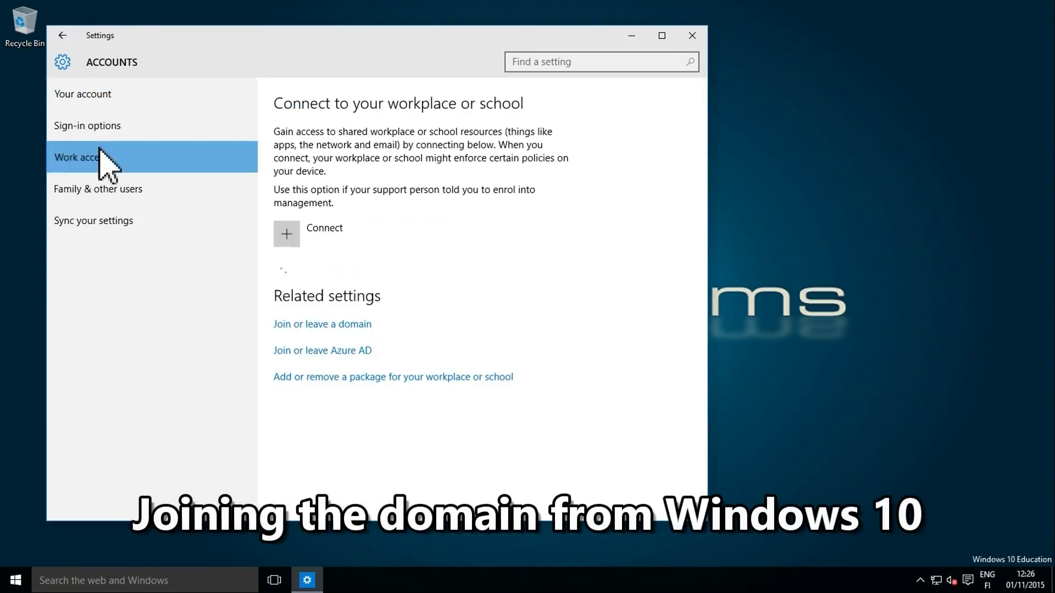
click(319, 324)
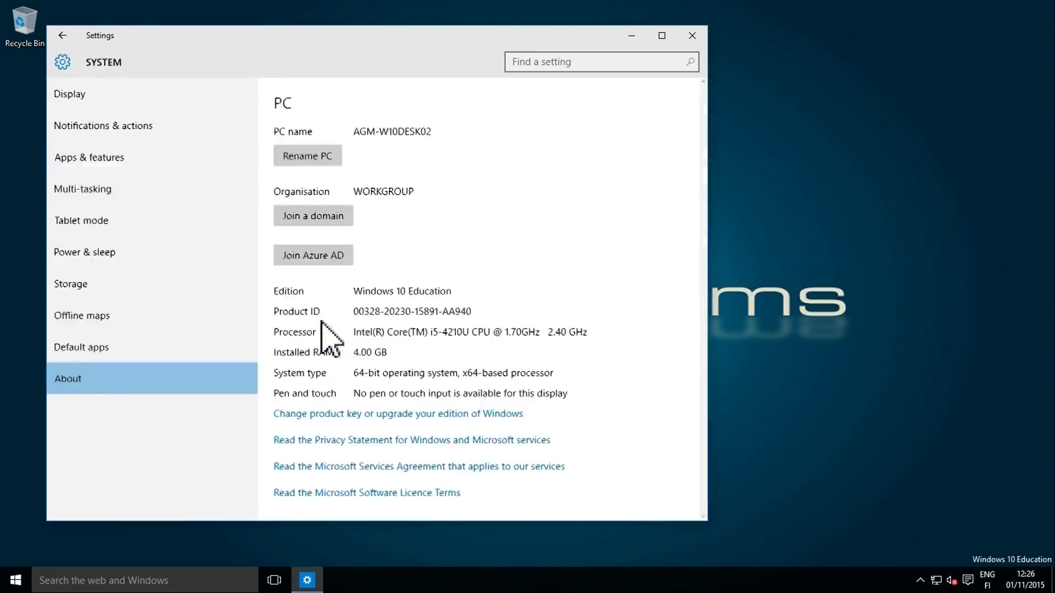
click(332, 216)
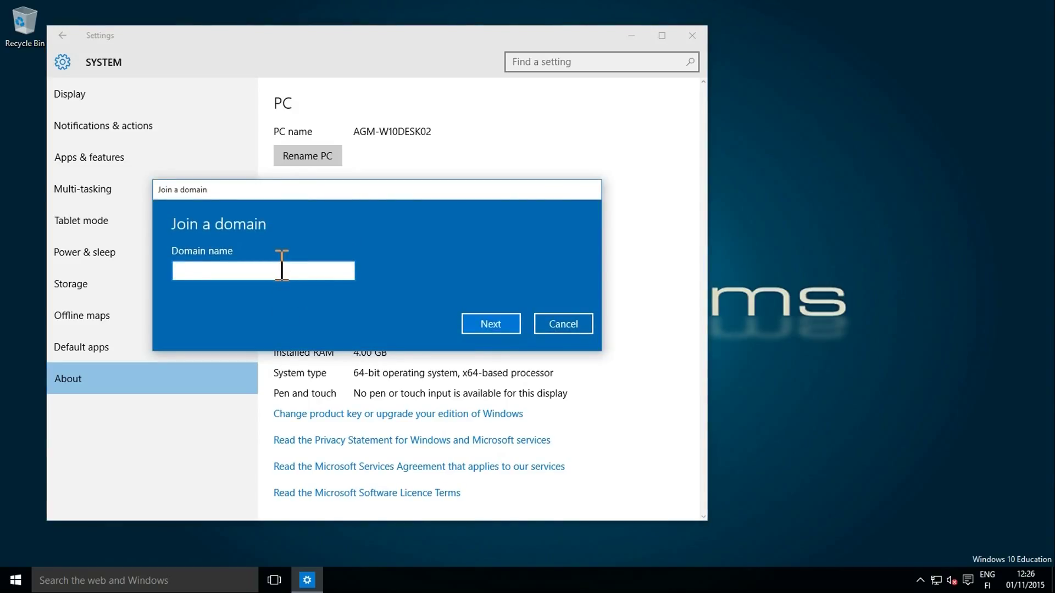
Join tenf.loc with the new user's domain credentials, skip the local account, and restart
text(tenf)
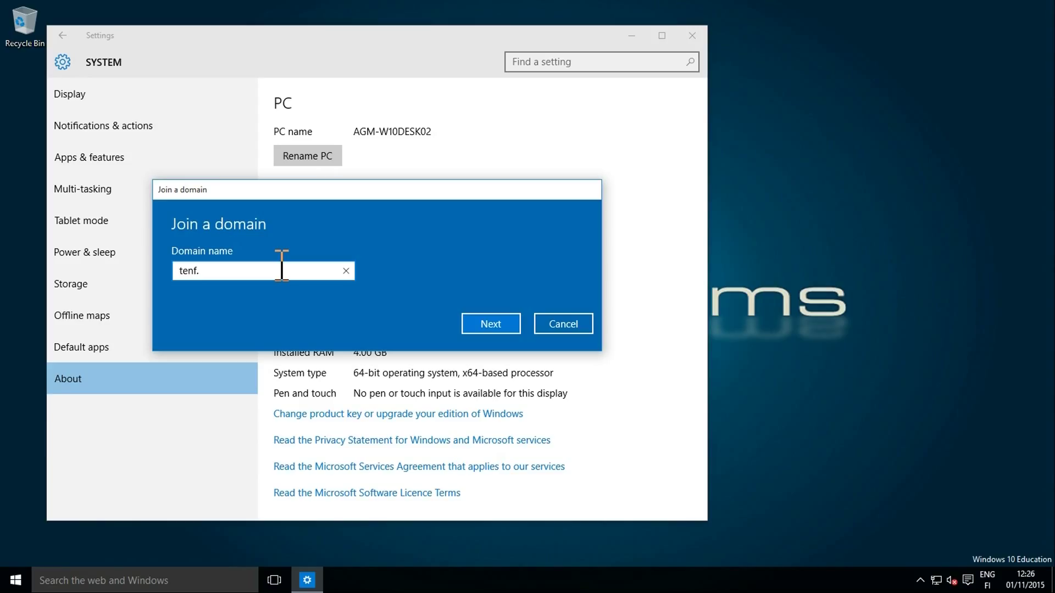
text(.loc)
key(Return)
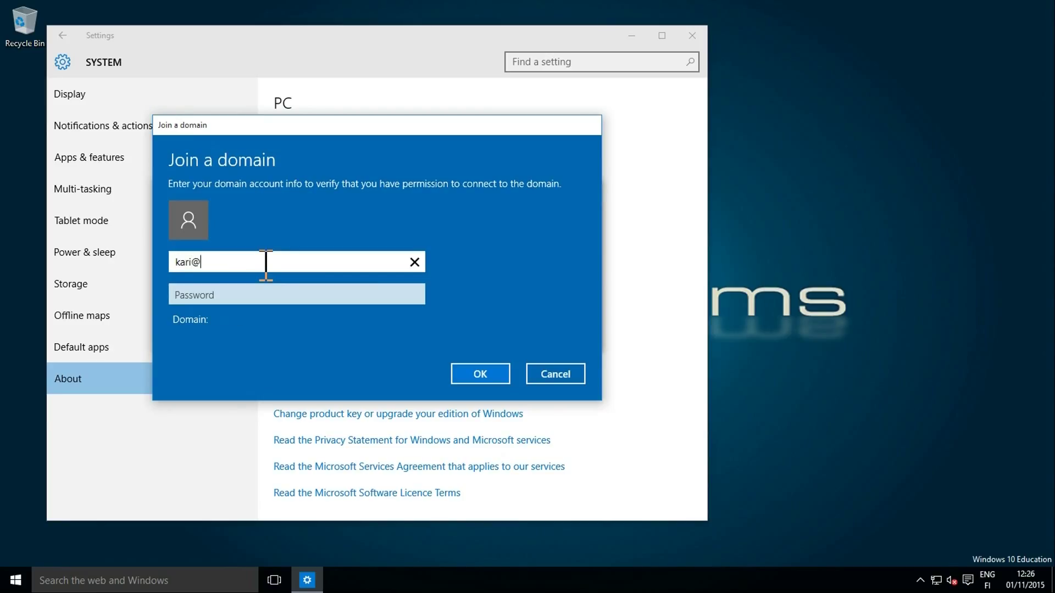
key(Tab)
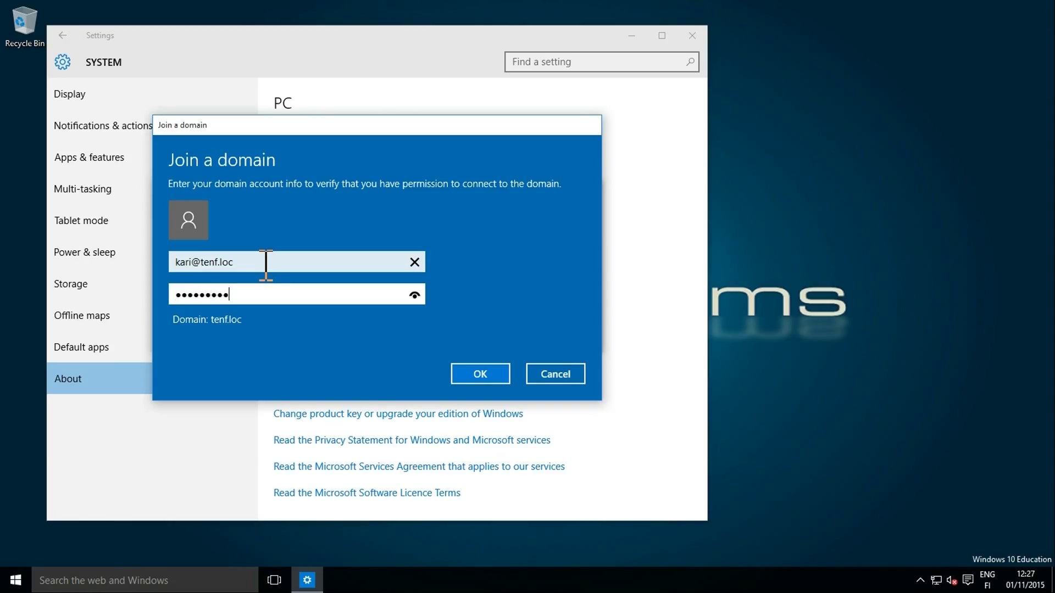
key(Return)
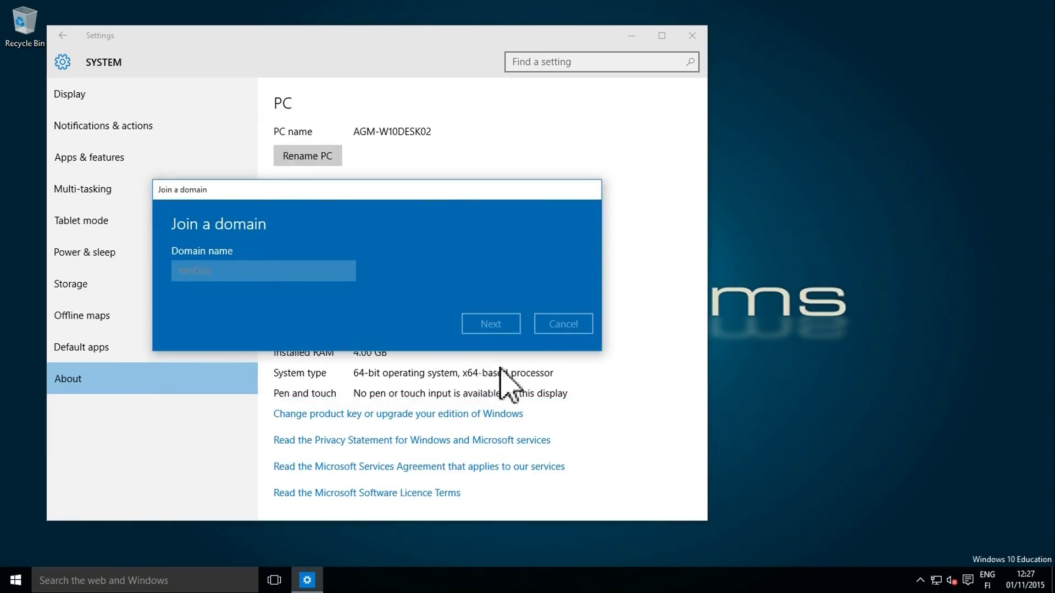
click(578, 363)
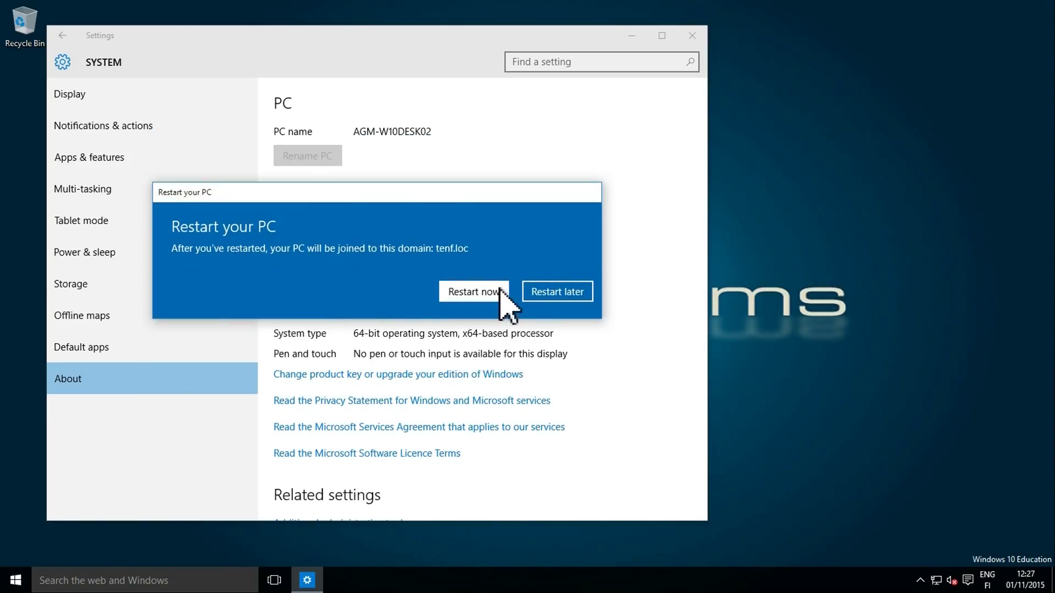
click(498, 293)
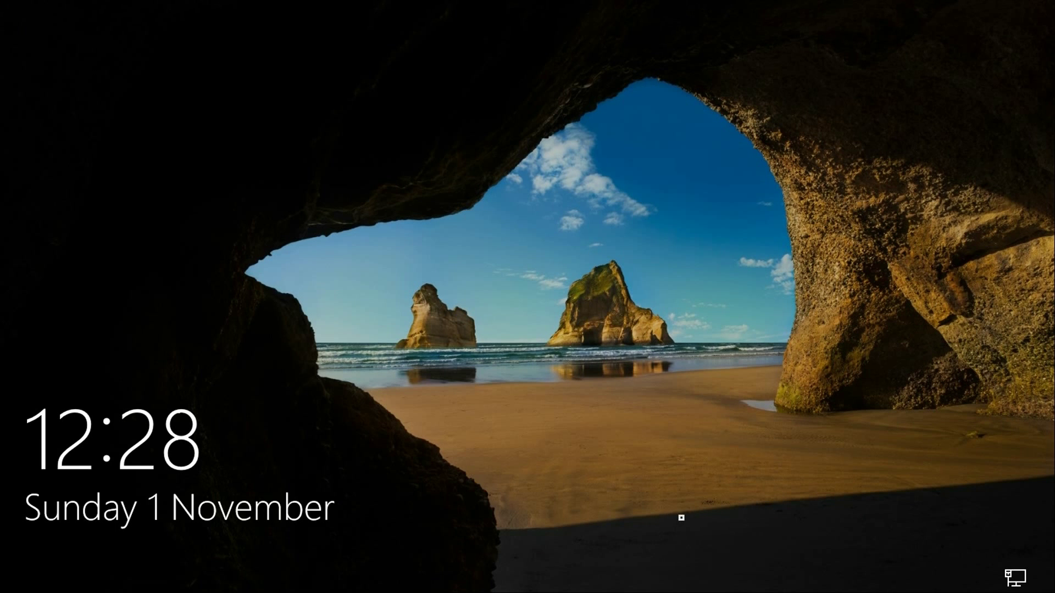
Sign in as Other user with the new user's tenf.loc logon name and password
drag(681, 517, 647, 75)
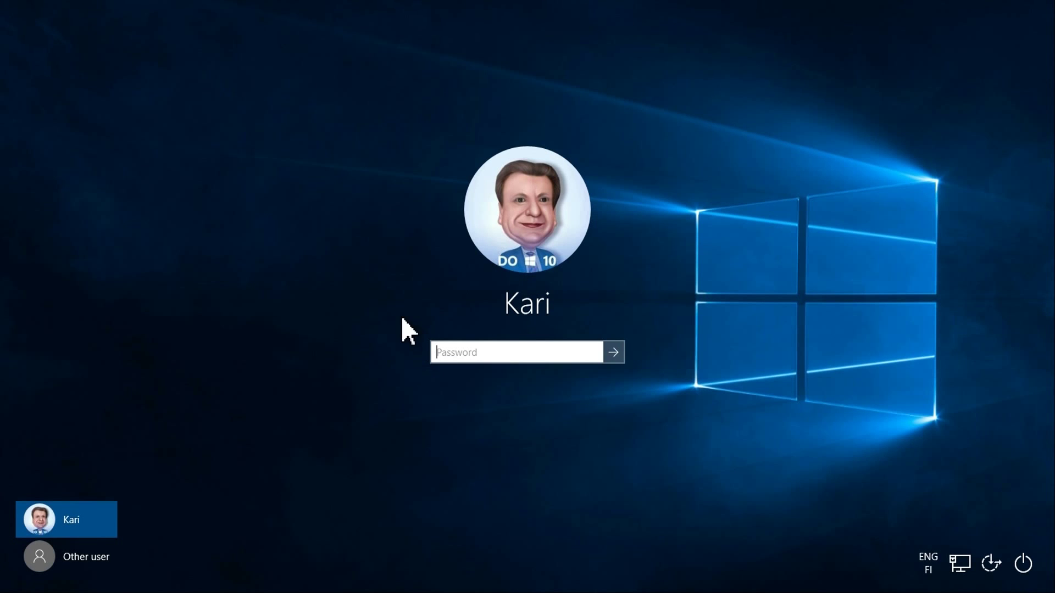
click(90, 563)
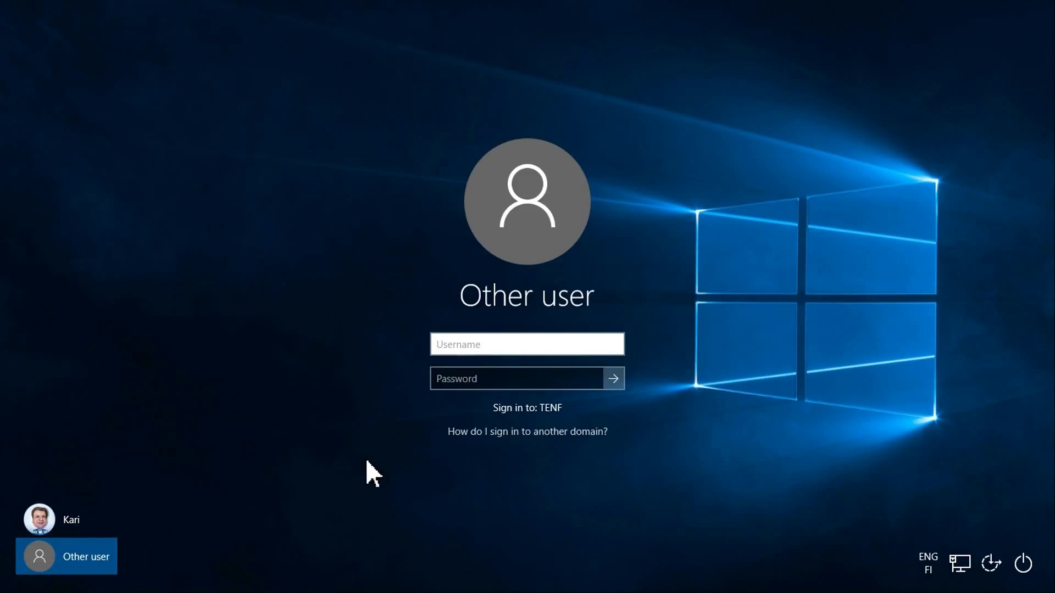
key(Tab)
text(•••••••••)
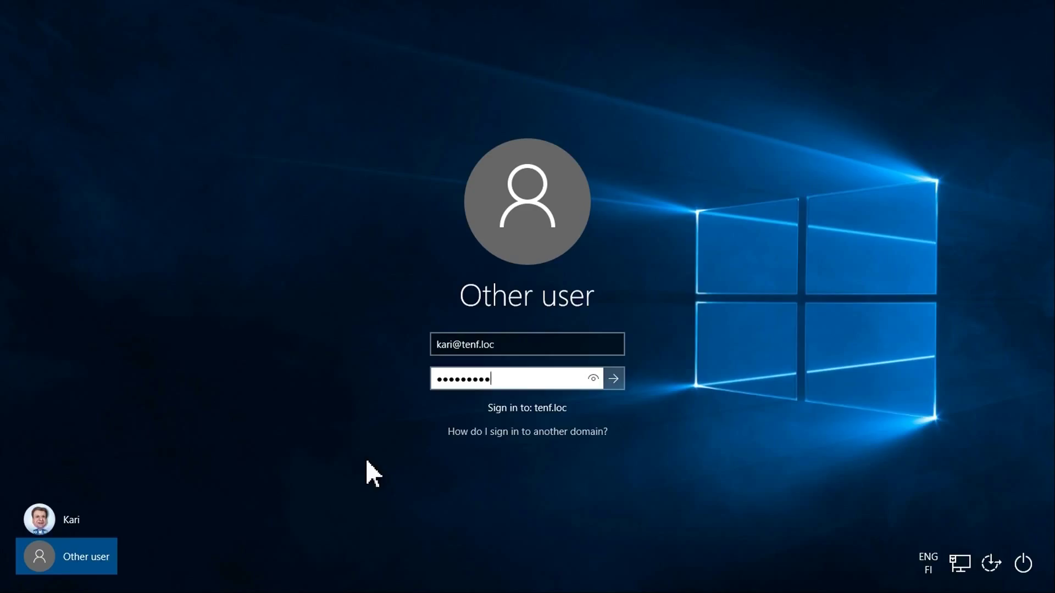
key(Return)
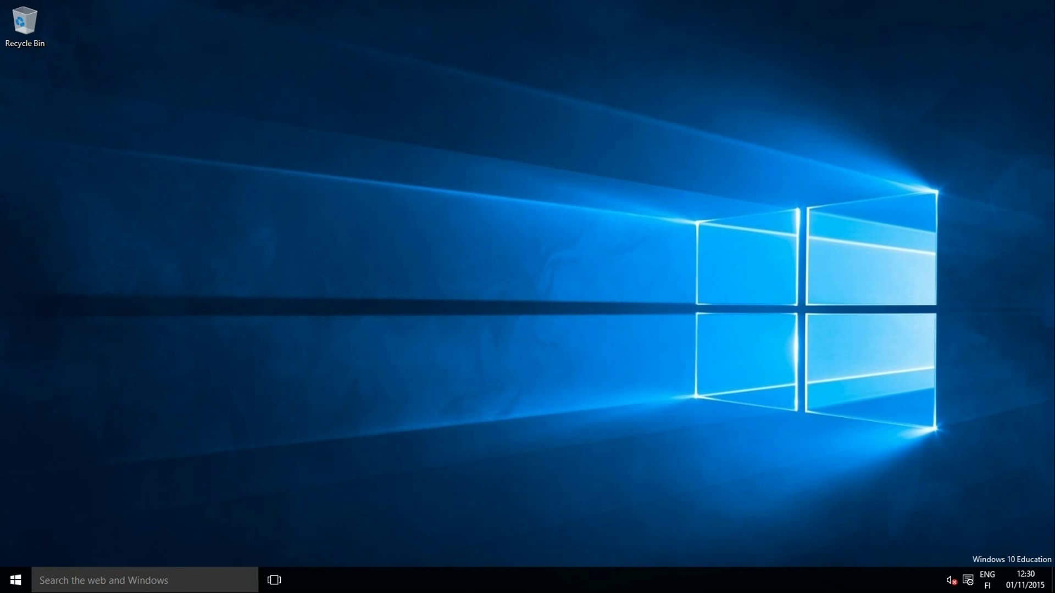
Open the Accounts page in Settings to confirm the user is a TENF domain account
click(24, 585)
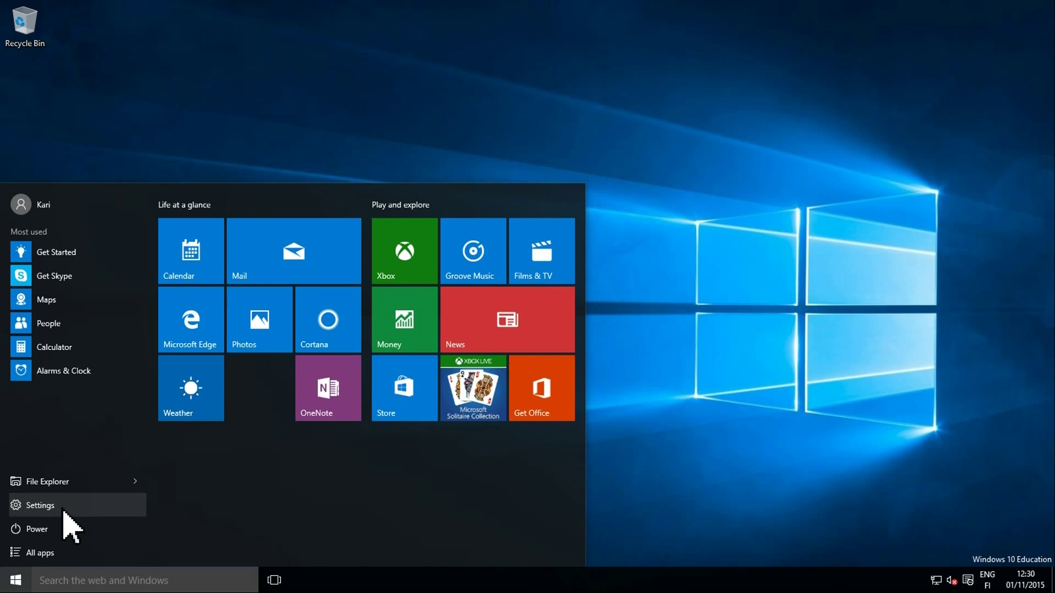
click(65, 514)
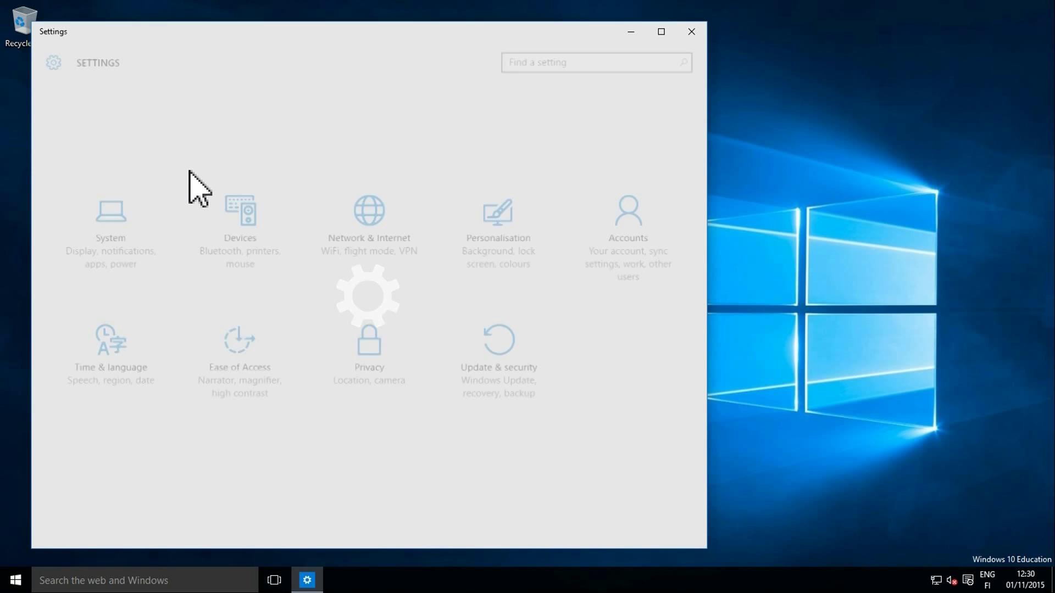
click(640, 242)
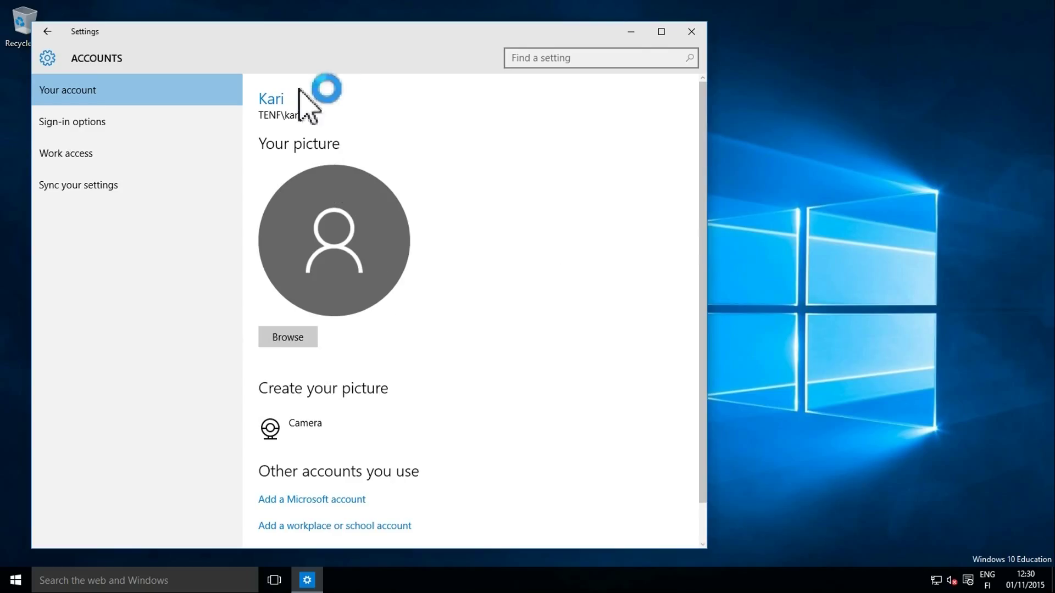
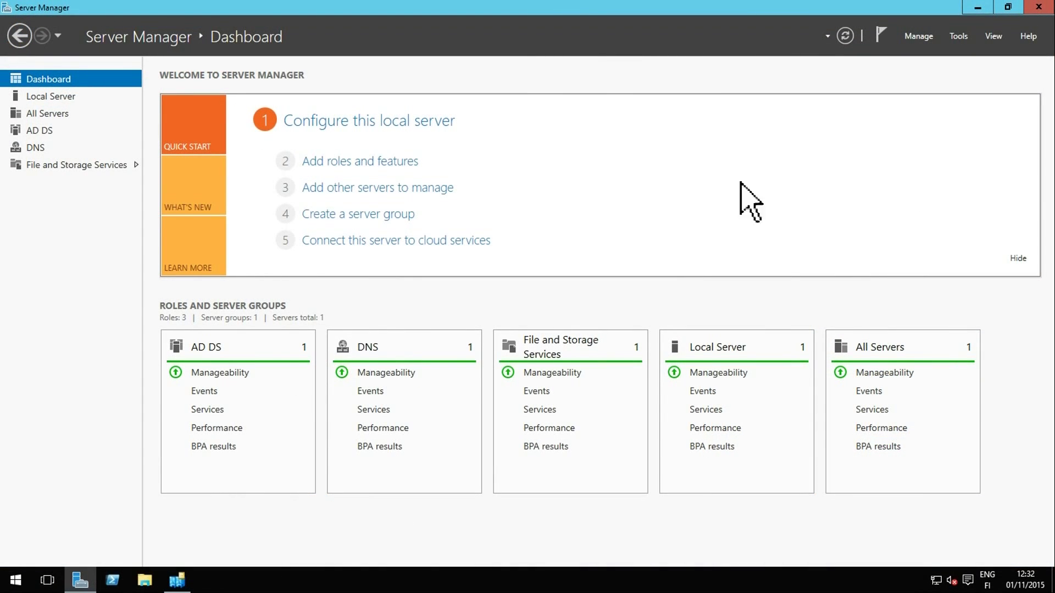
In Active Directory Users and Computers, start a new user in Users with first name and logon name
click(959, 36)
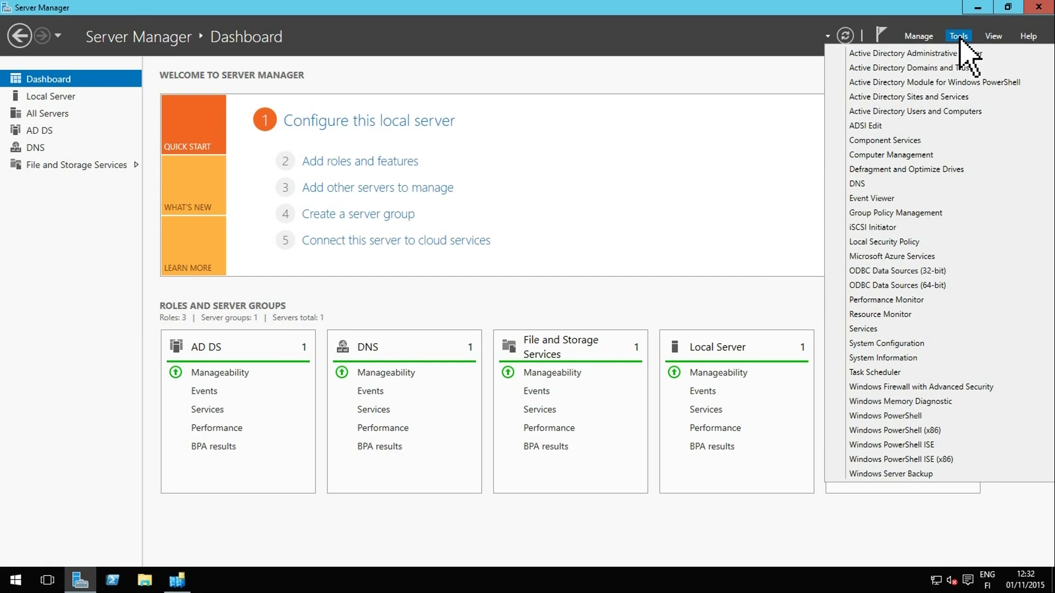
click(948, 113)
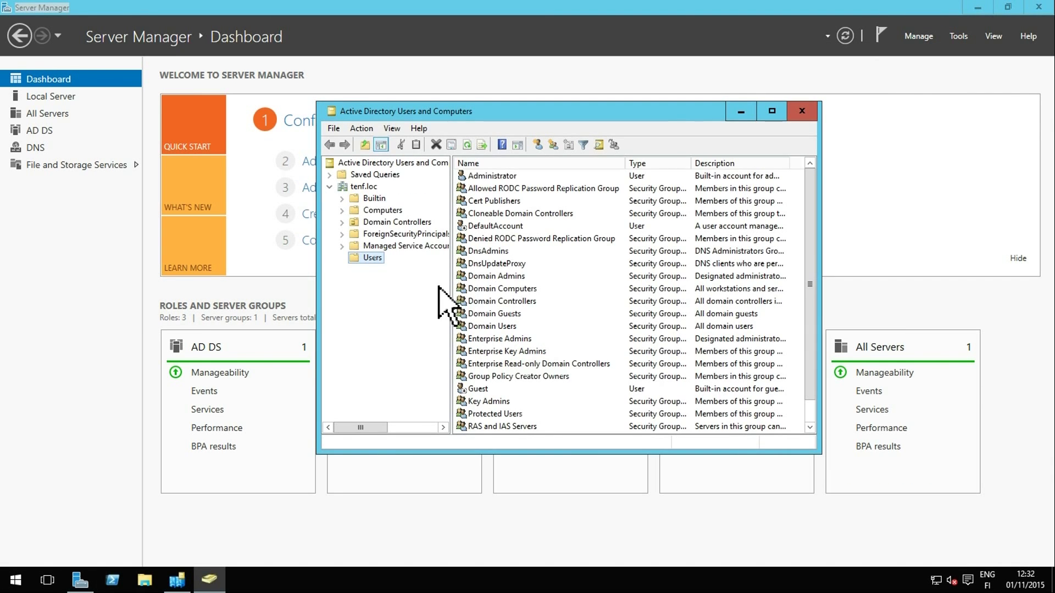
click(538, 144)
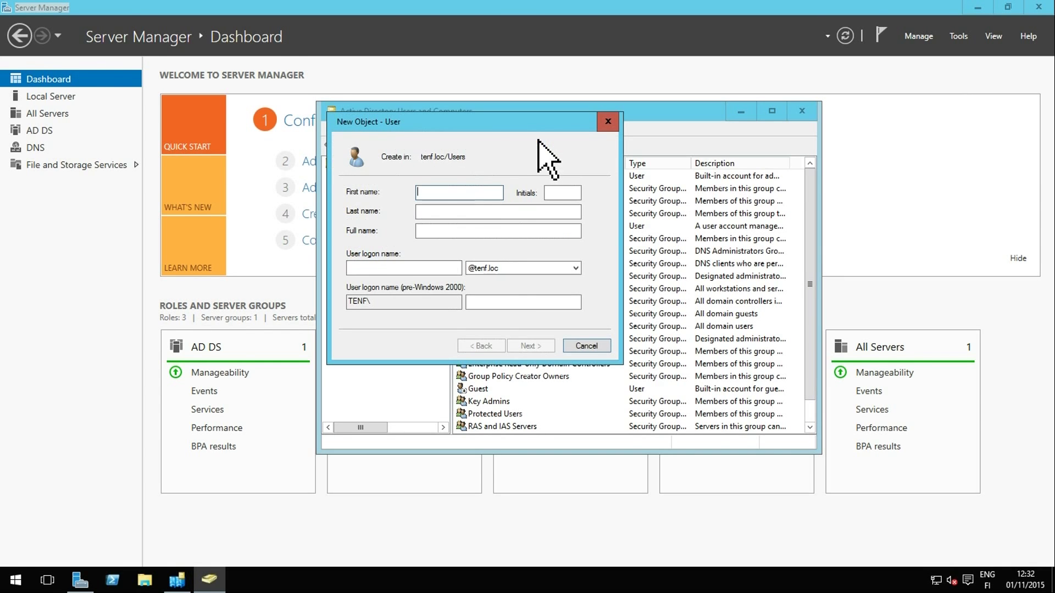
text(K)
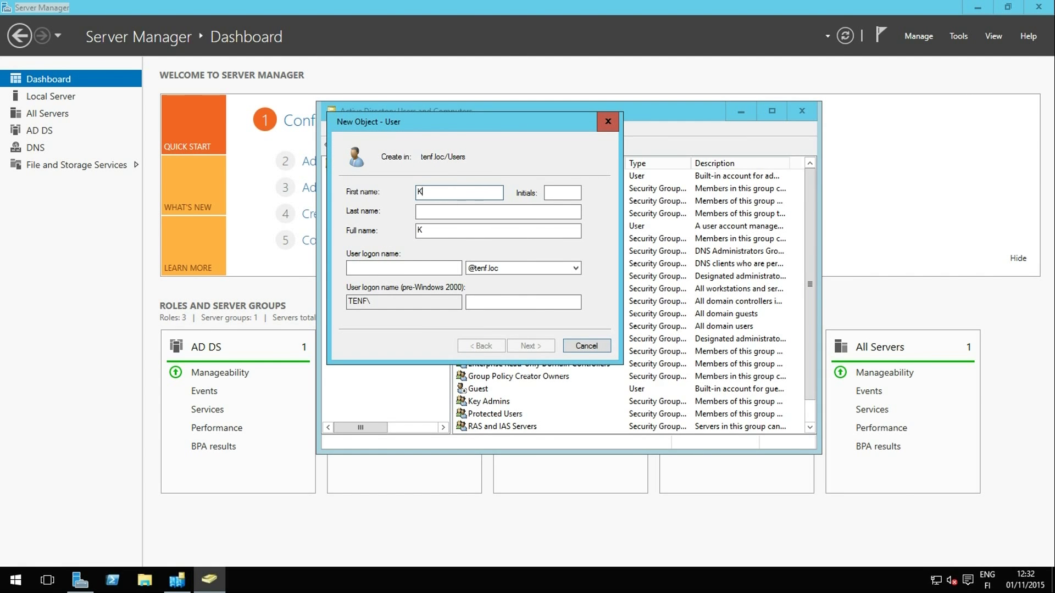
text(ari)
key(Tab)
key(Tab)
key(Tab)
key(Tab)
key(Tab)
click(405, 267)
text(kari)
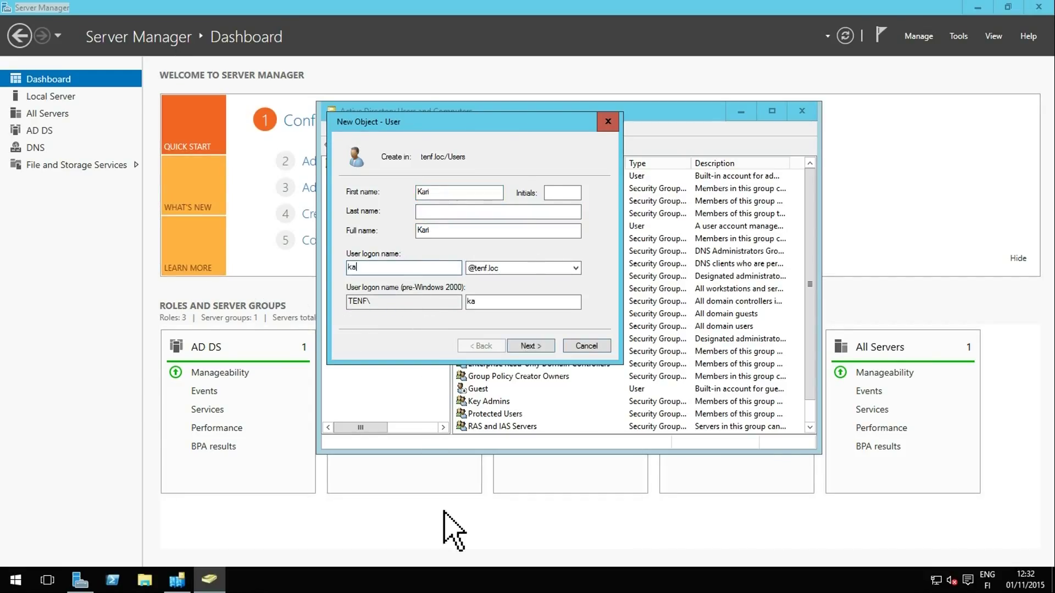
Give the new user an initial password and finish creating the account
click(531, 345)
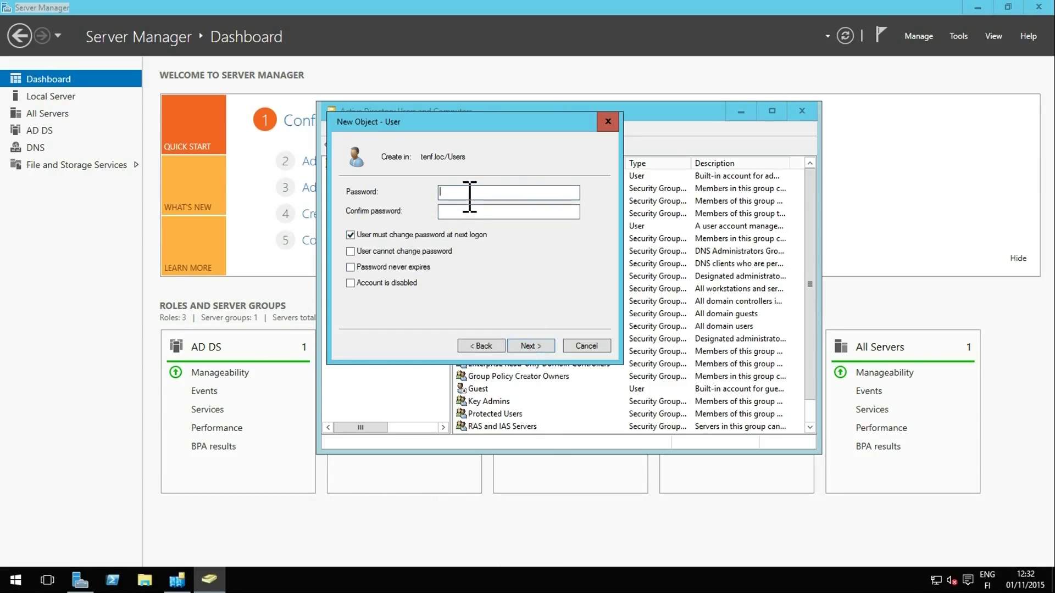
text(P)
click(508, 211)
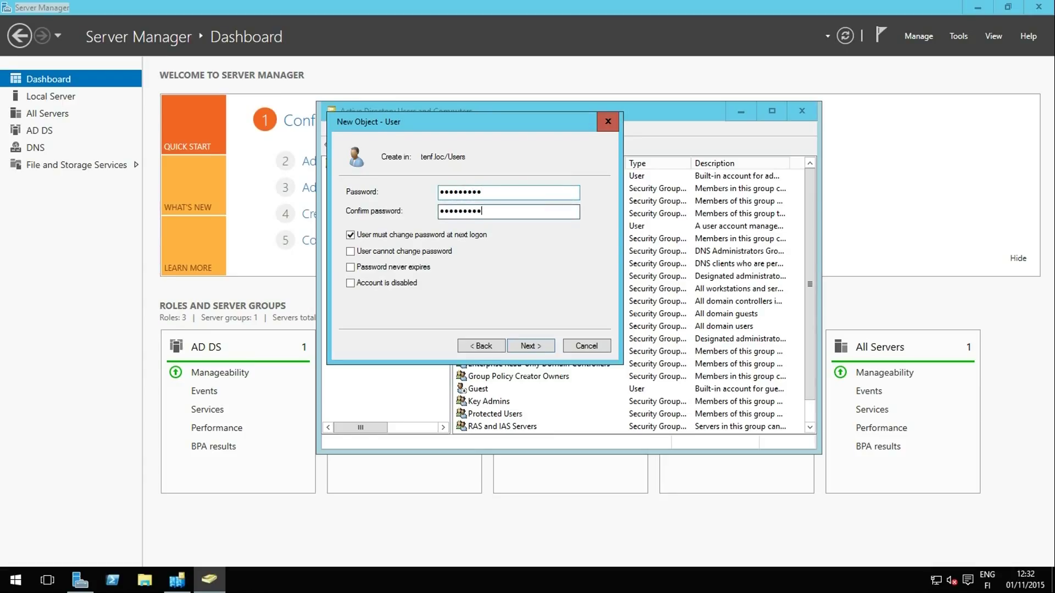
click(530, 346)
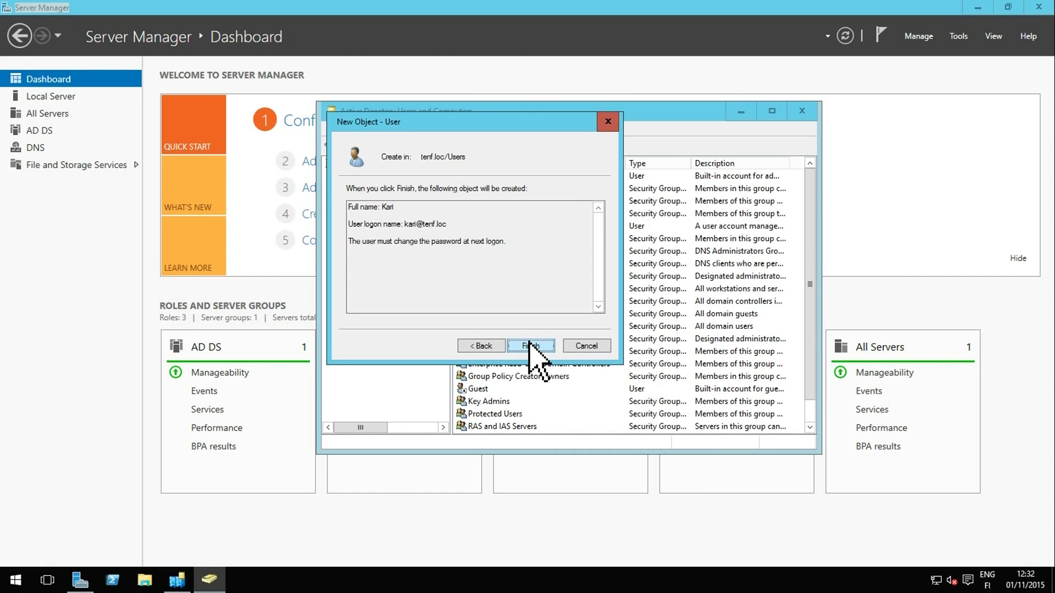
click(531, 345)
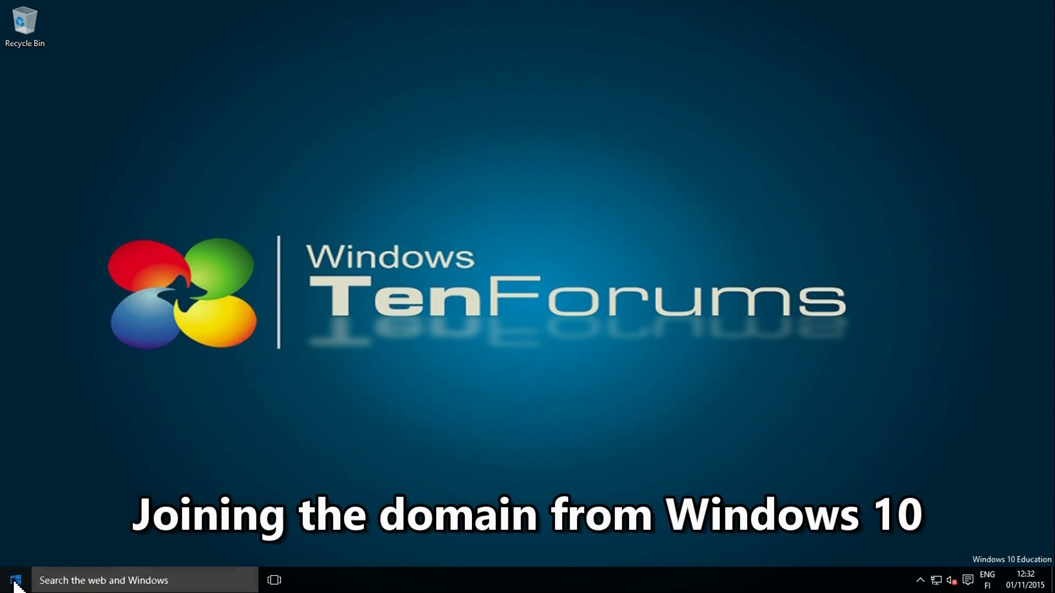
Open the Windows 10 Accounts settings and begin joining this PC to a domain
click(16, 581)
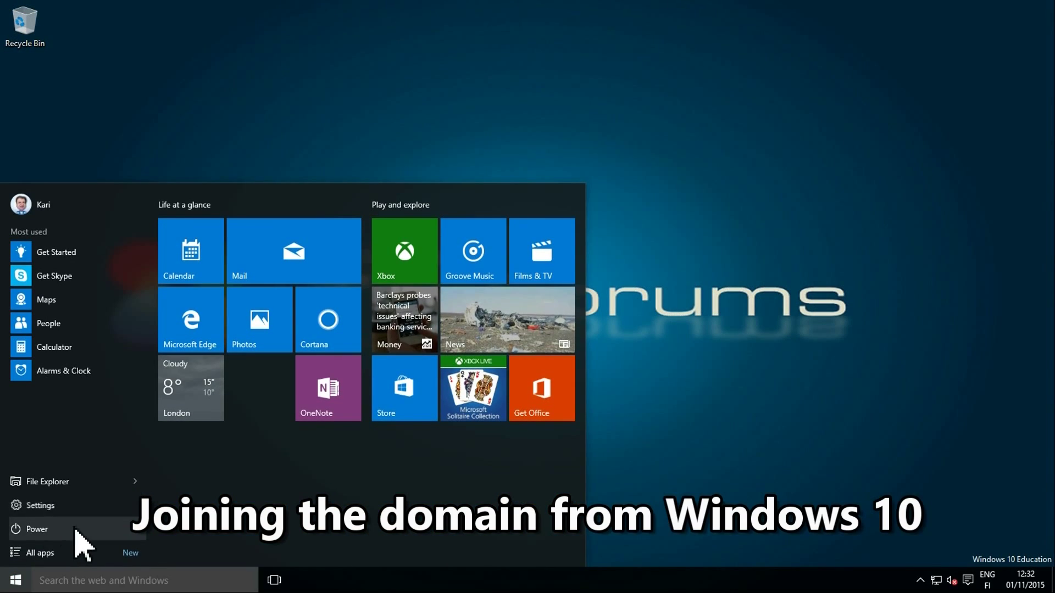
click(41, 505)
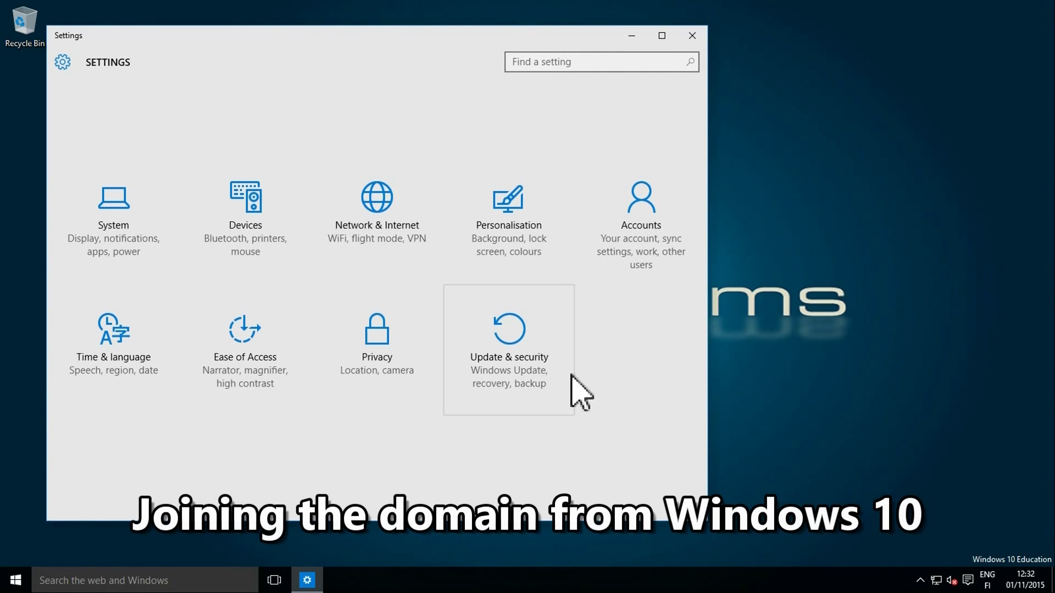
click(659, 216)
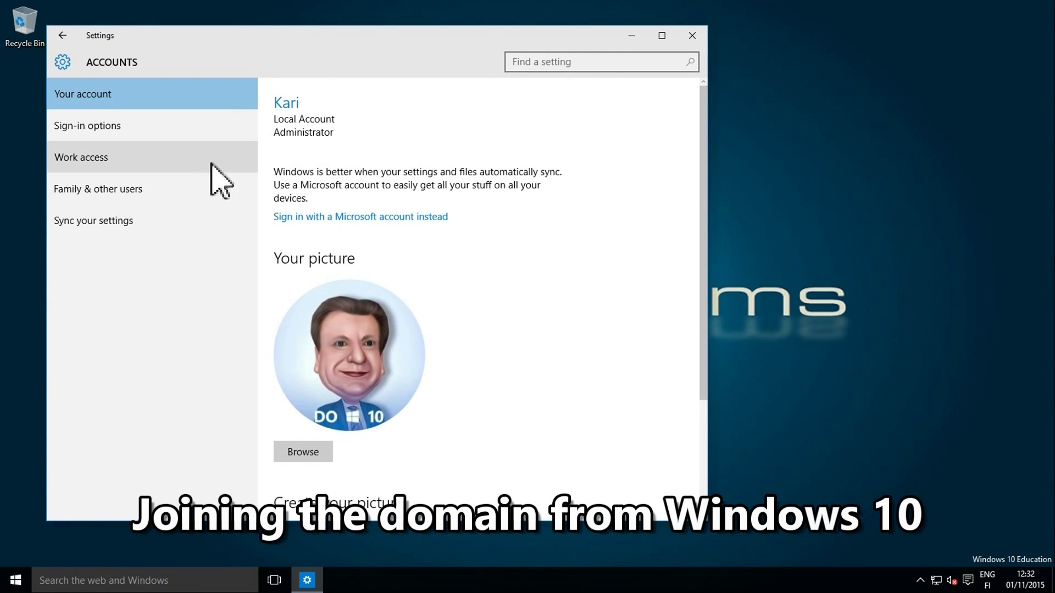
click(134, 164)
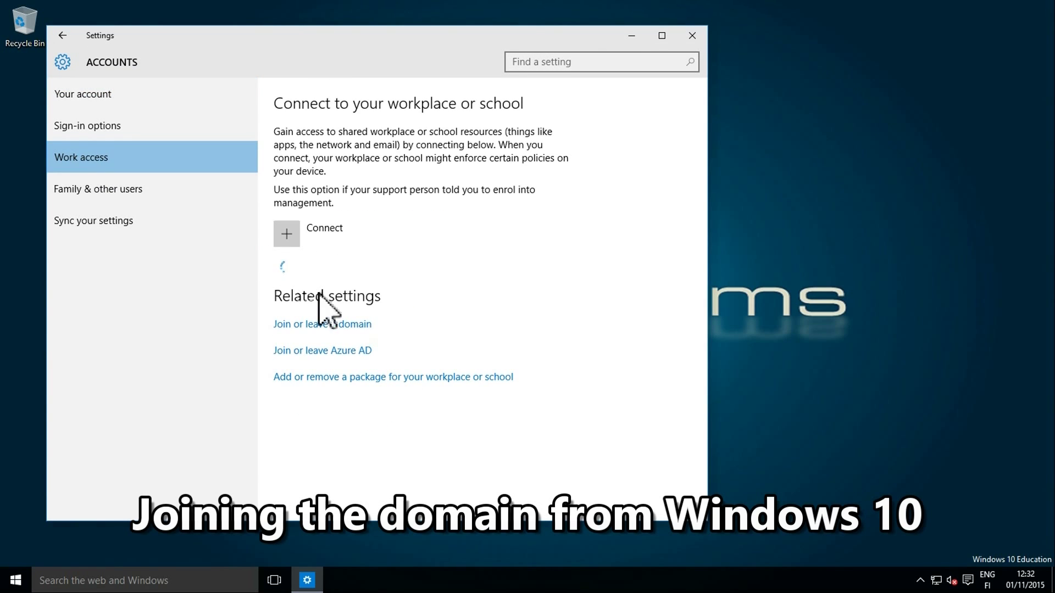
click(342, 324)
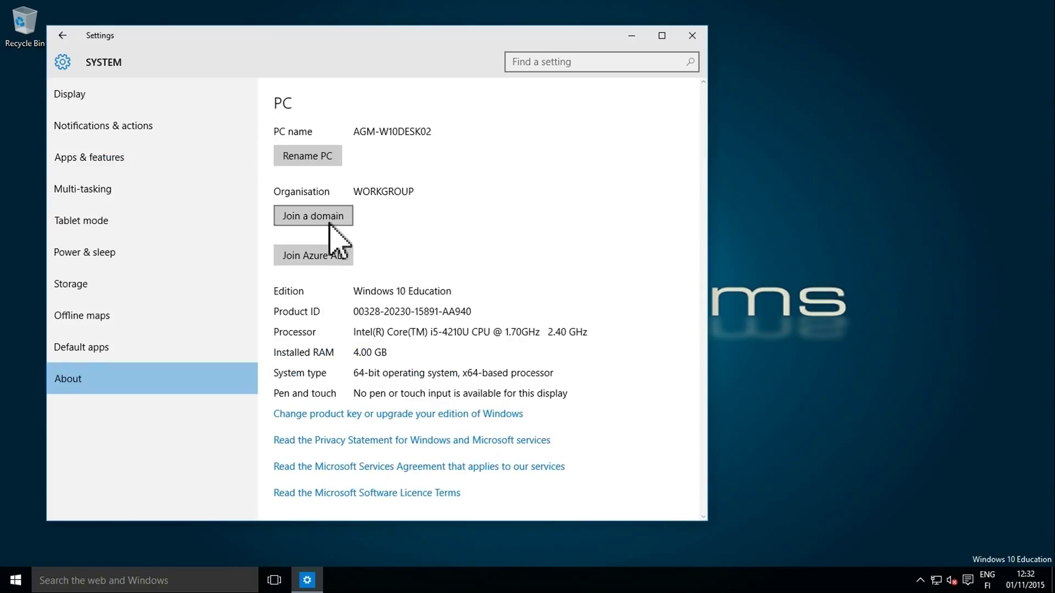
click(329, 223)
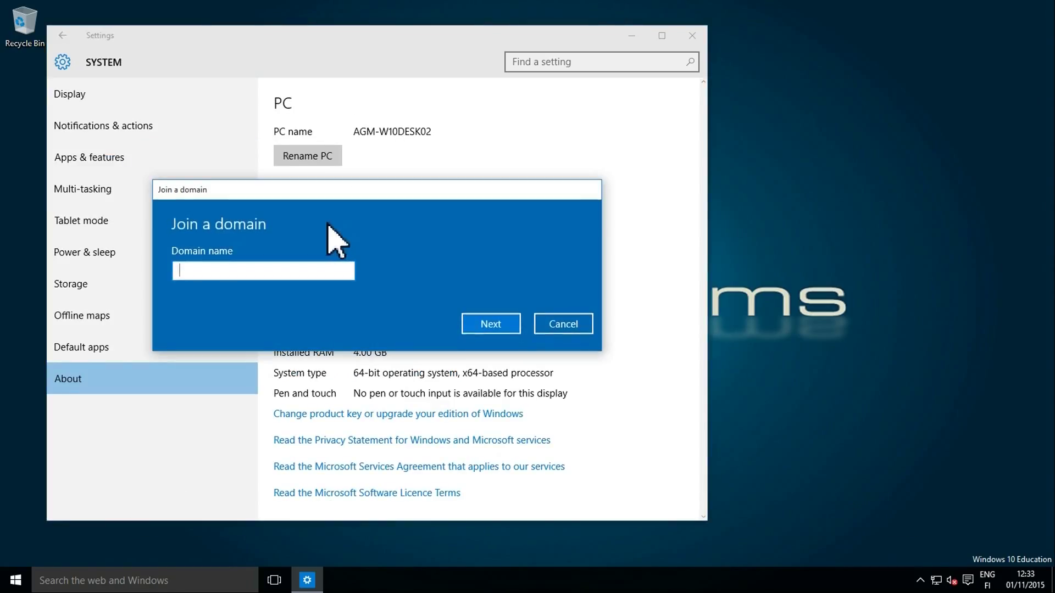
Enter tenf.loc as the domain and submit the new domain user's credentials
text(tenf.loc)
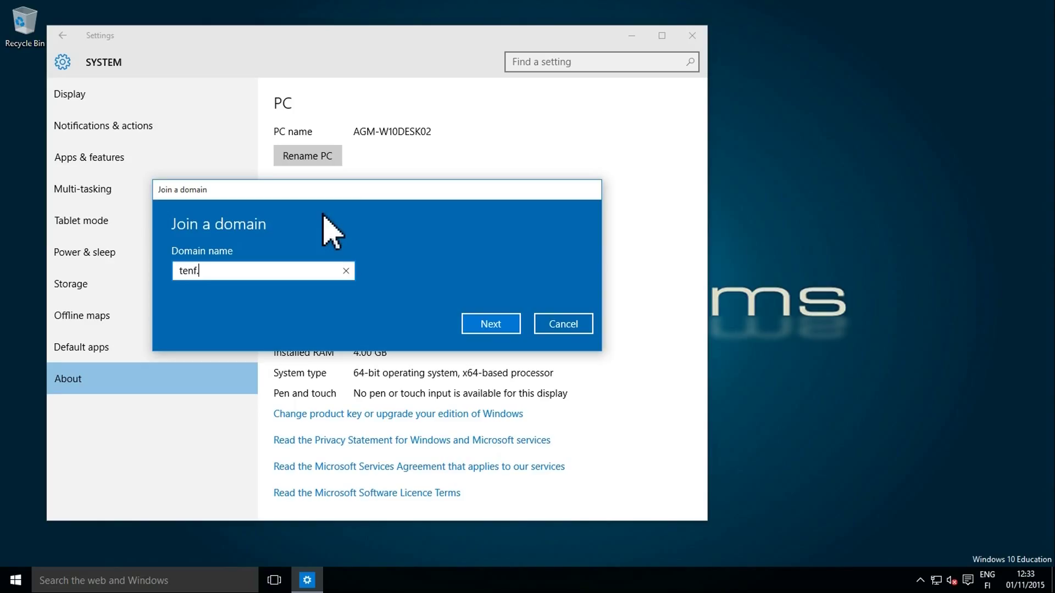
click(496, 325)
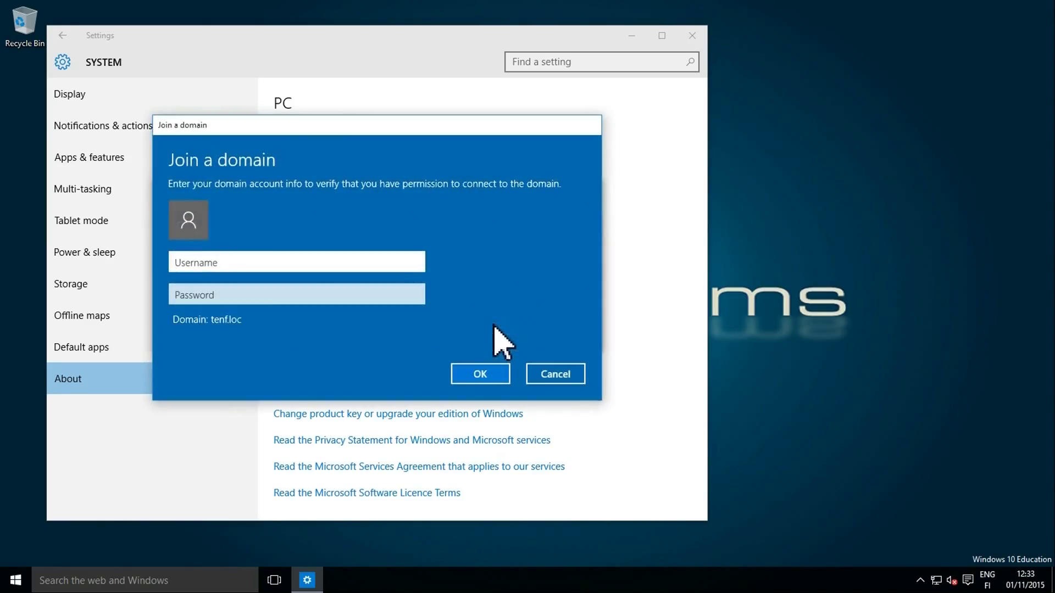
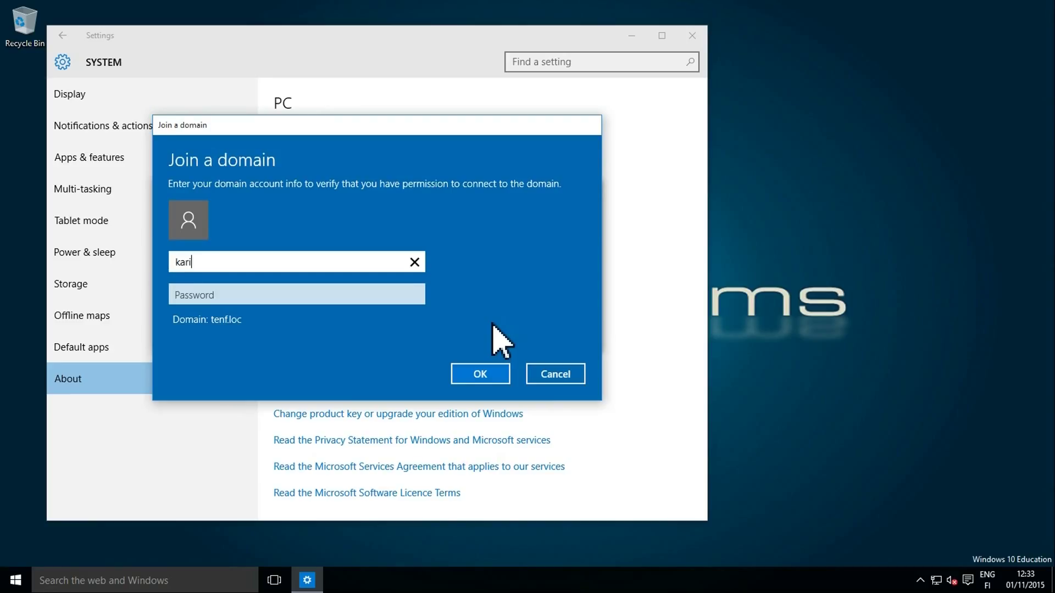
key(Tab)
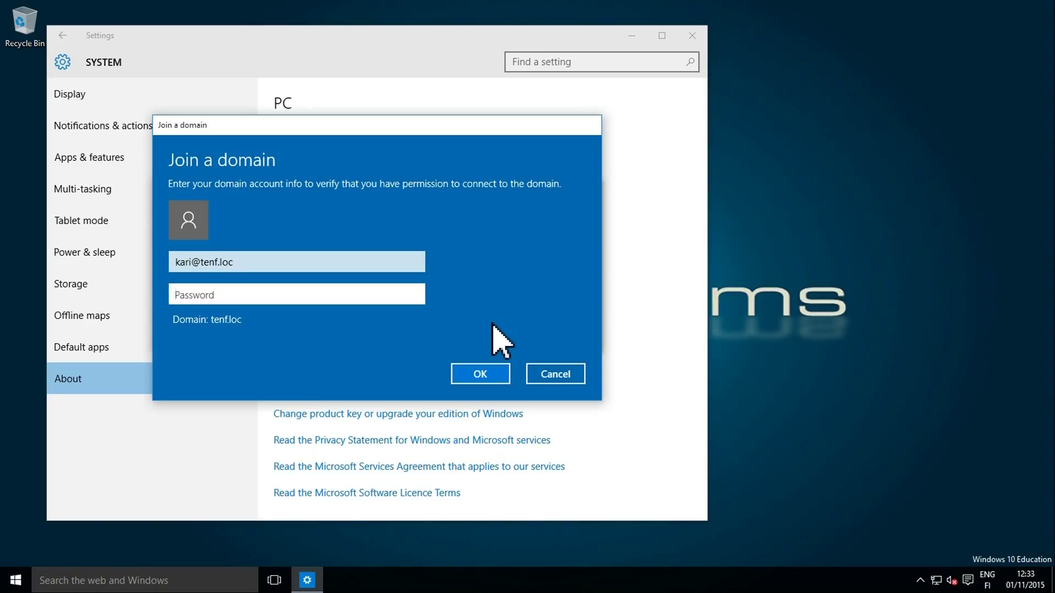
text(••)
key(Return)
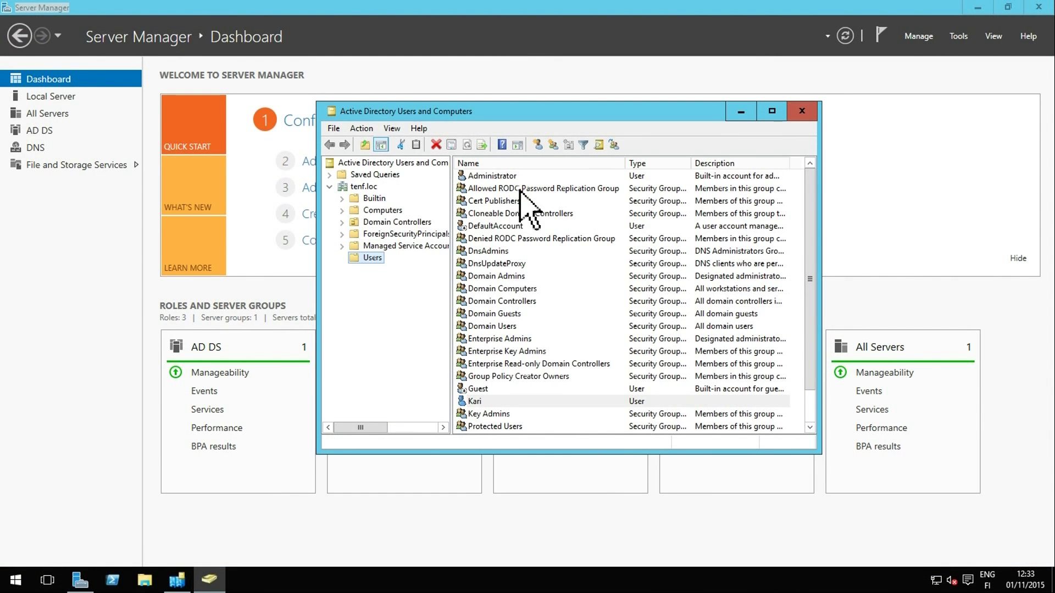
Start a new domain user named Join Domain and fill in its logon name
click(538, 145)
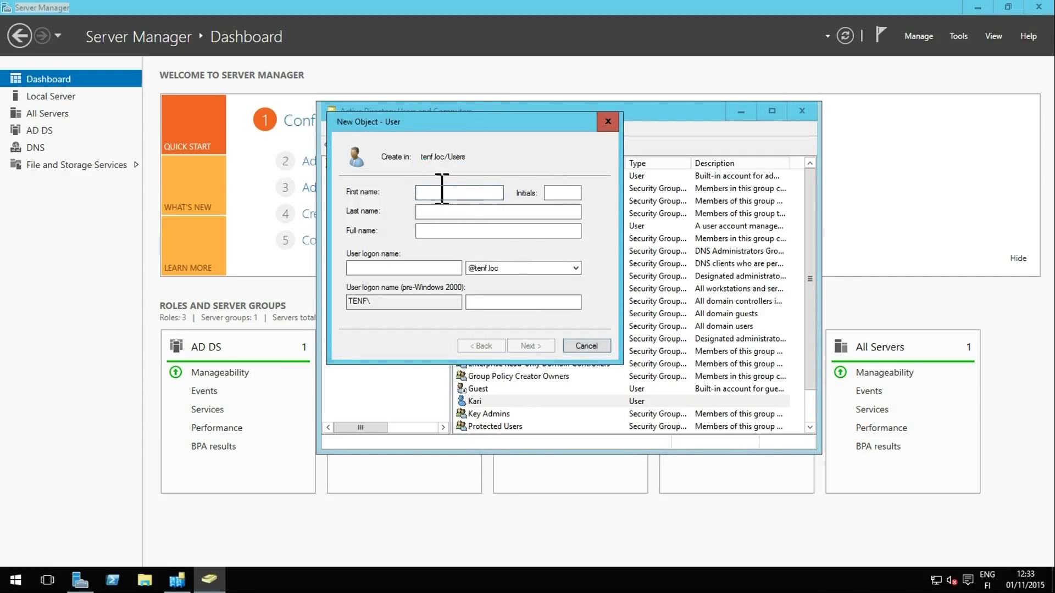
text(Join)
key(Tab)
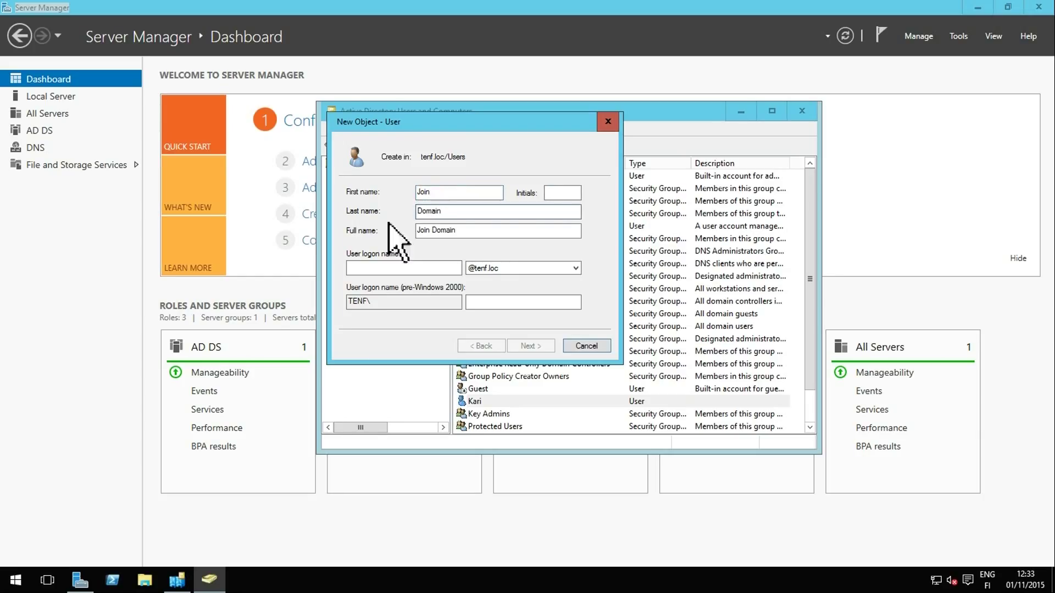
click(397, 270)
text(l)
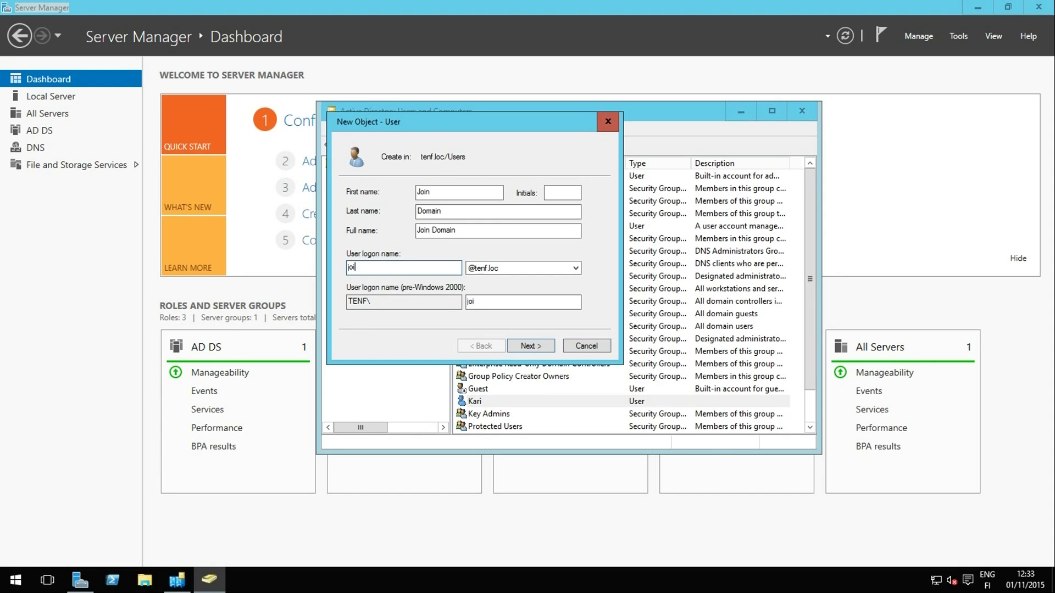
click(541, 346)
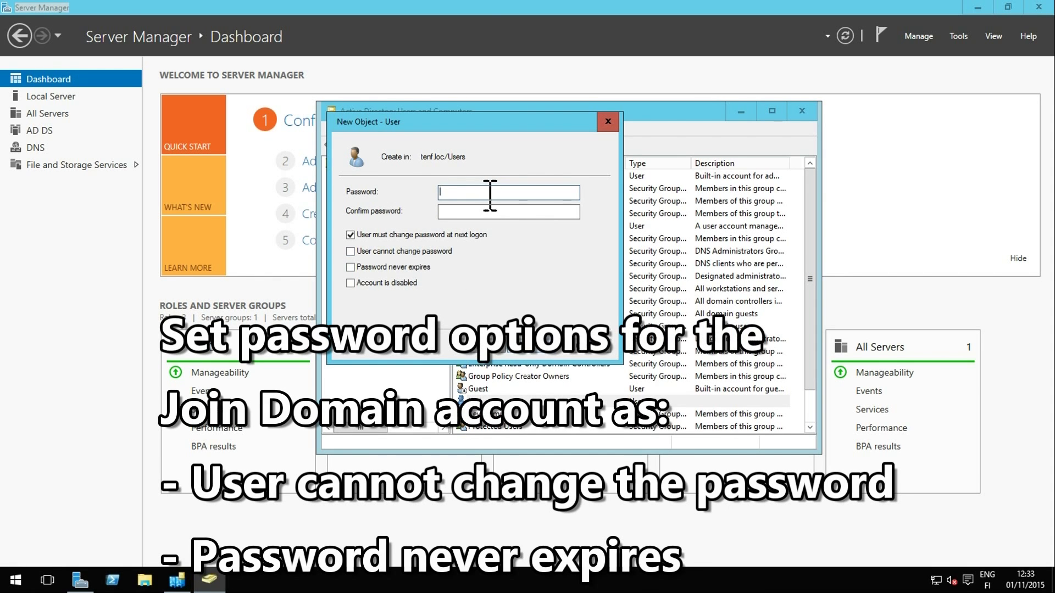
Set its password with 'User cannot change password' and 'Password never expires', then create it
text(•••)
click(440, 211)
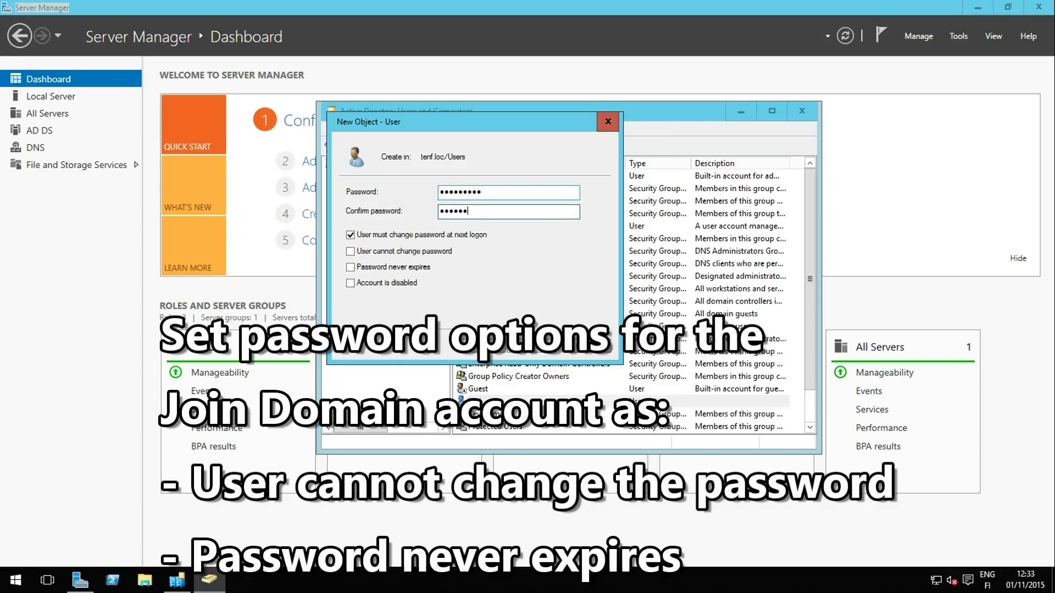
click(350, 235)
click(350, 251)
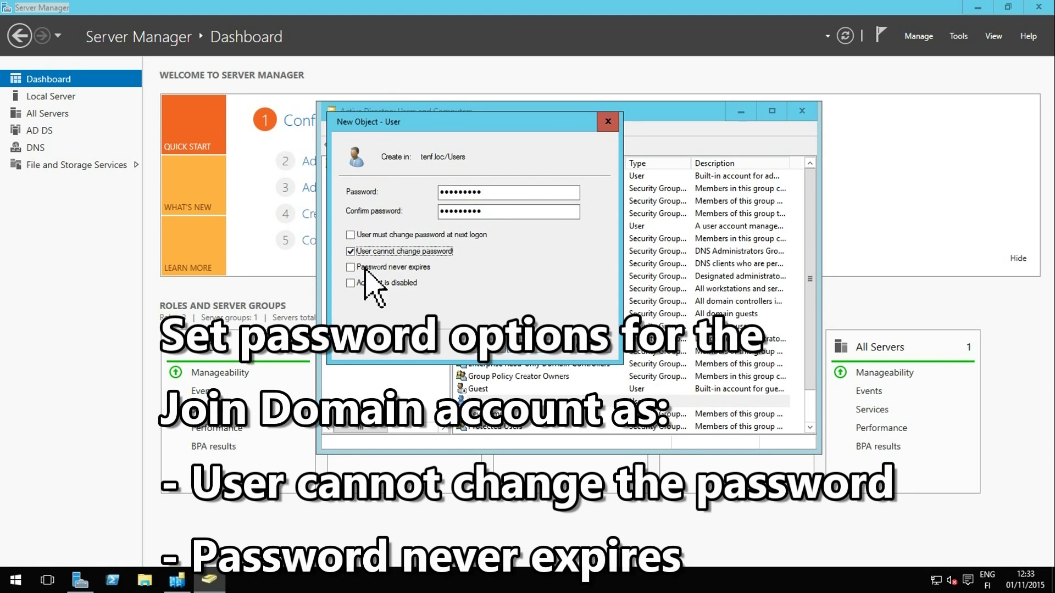
click(351, 268)
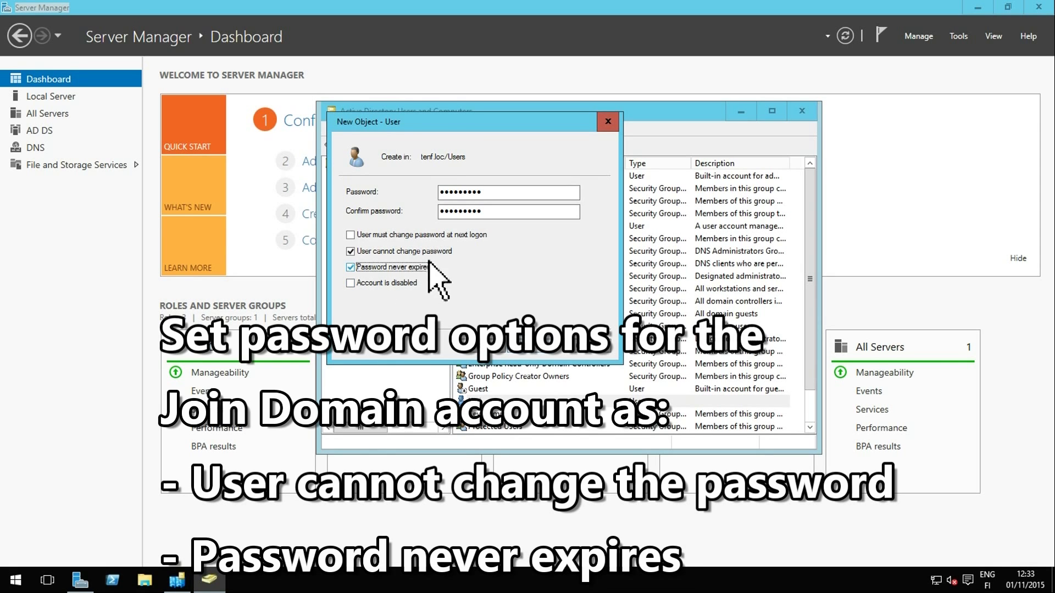
click(532, 345)
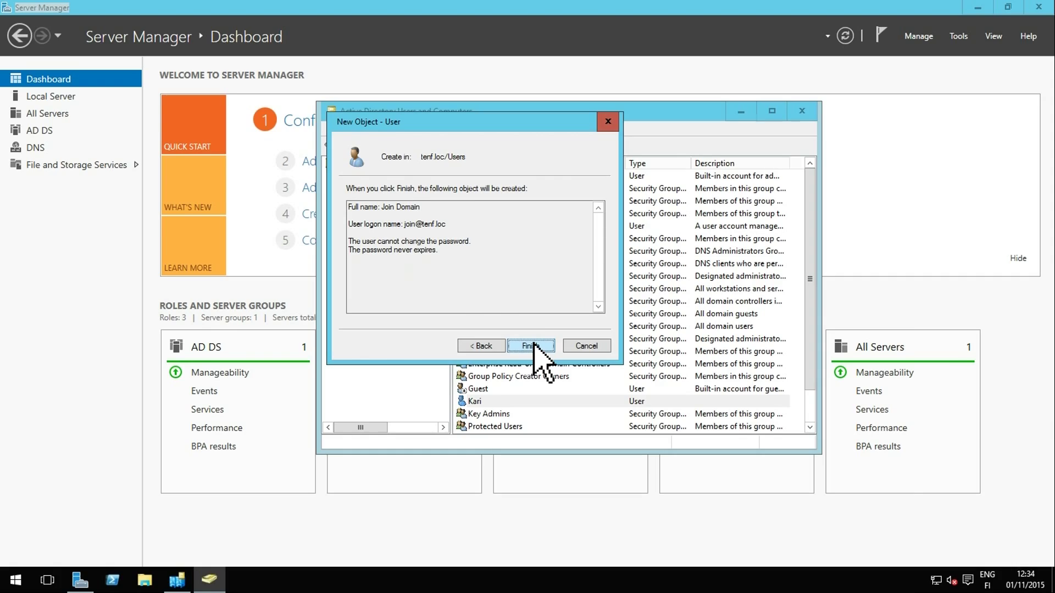
click(531, 345)
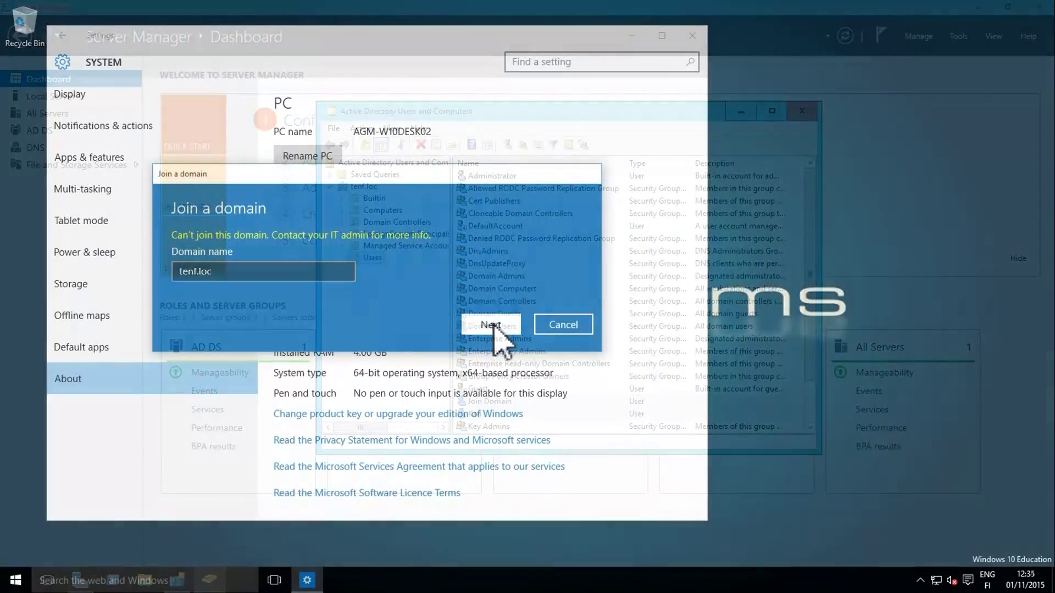
Join tenf.loc using the Join Domain account's credentials, skip adding a user, and restart
click(492, 311)
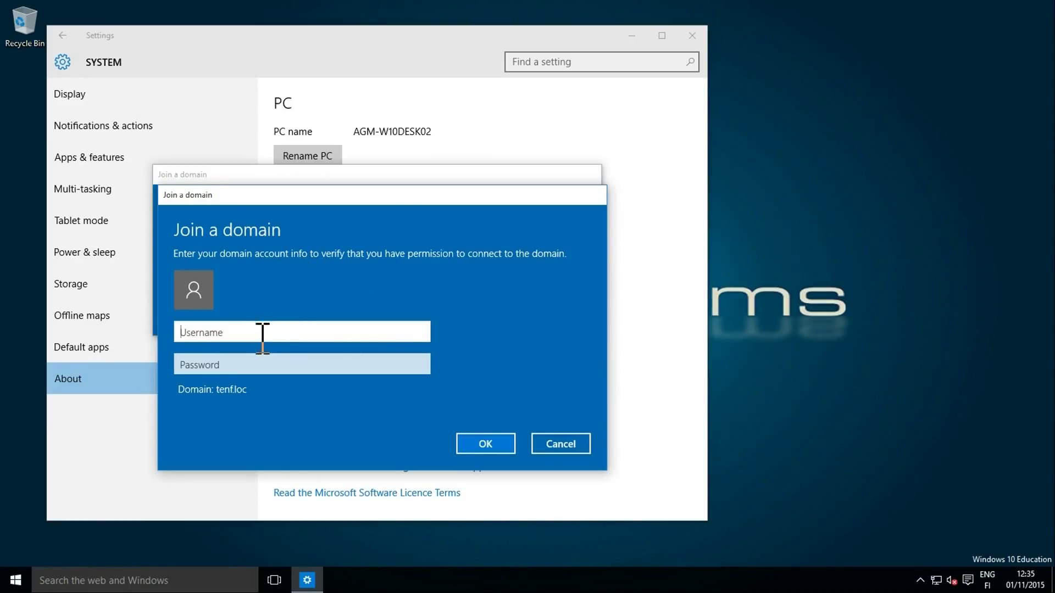
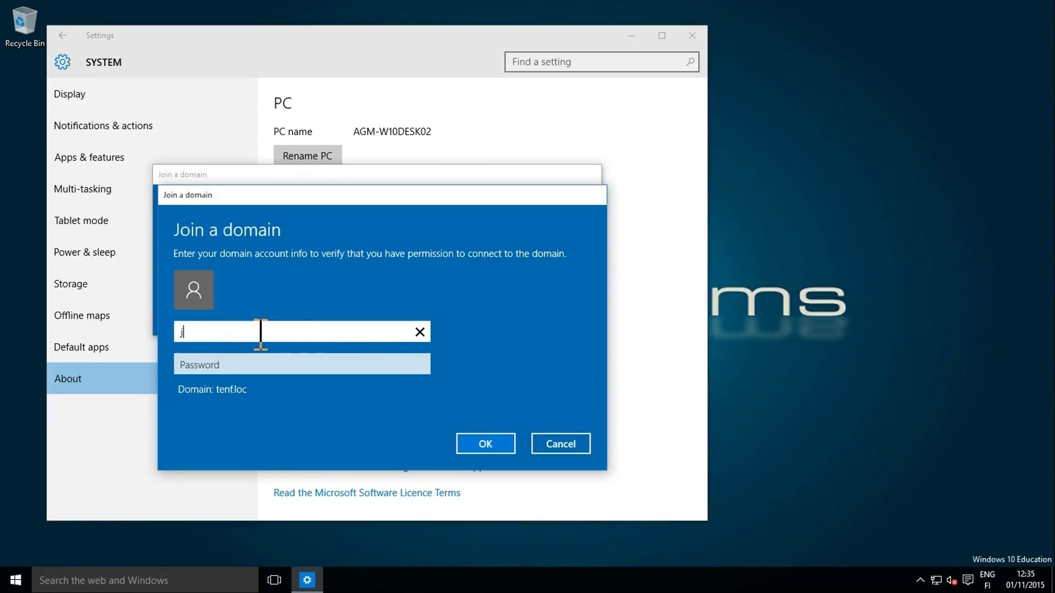
key(Tab)
text(•)
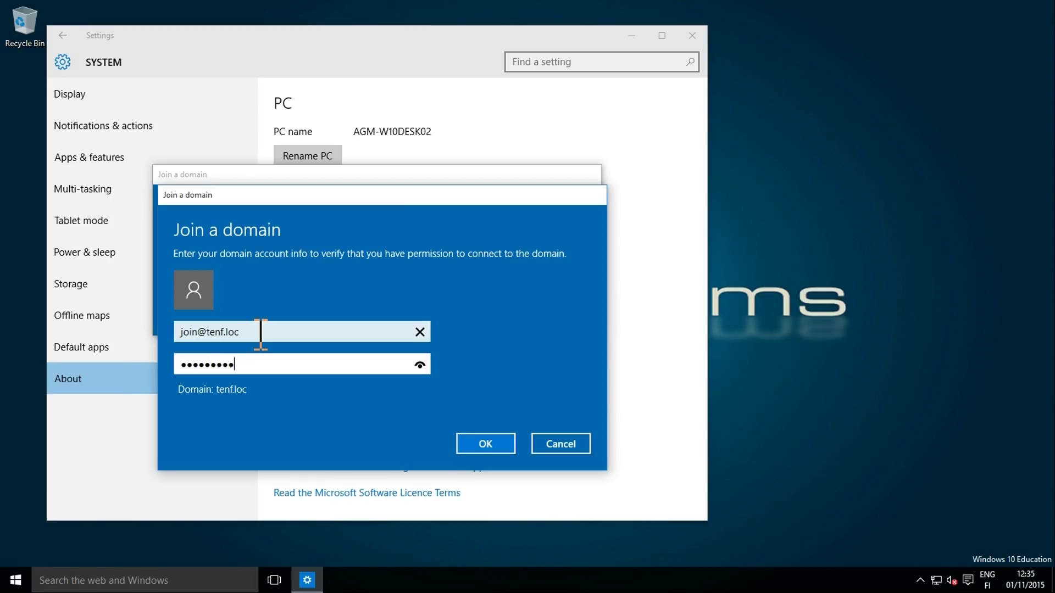
key(Return)
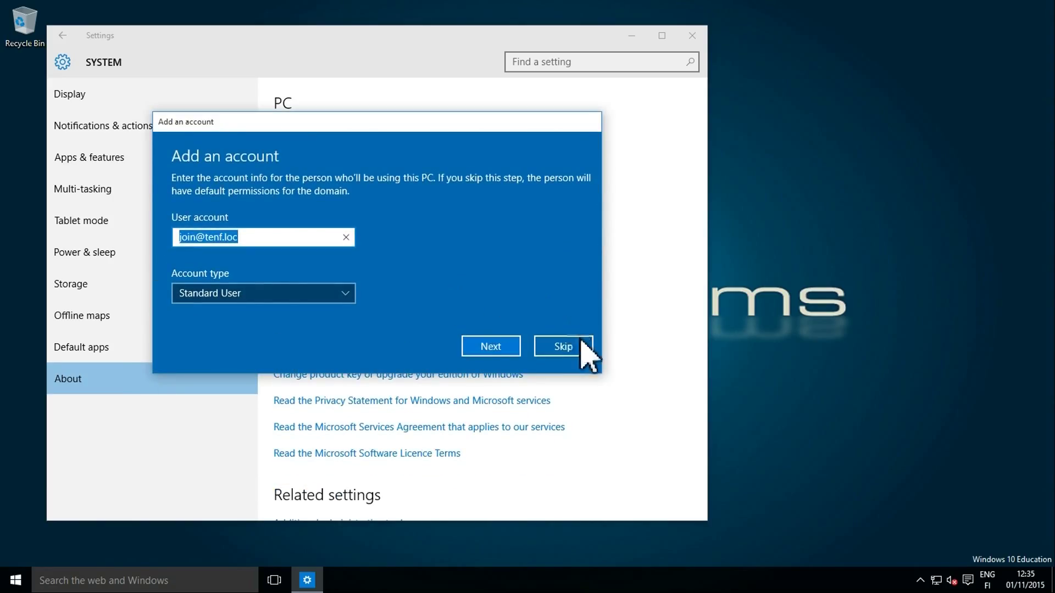
click(581, 341)
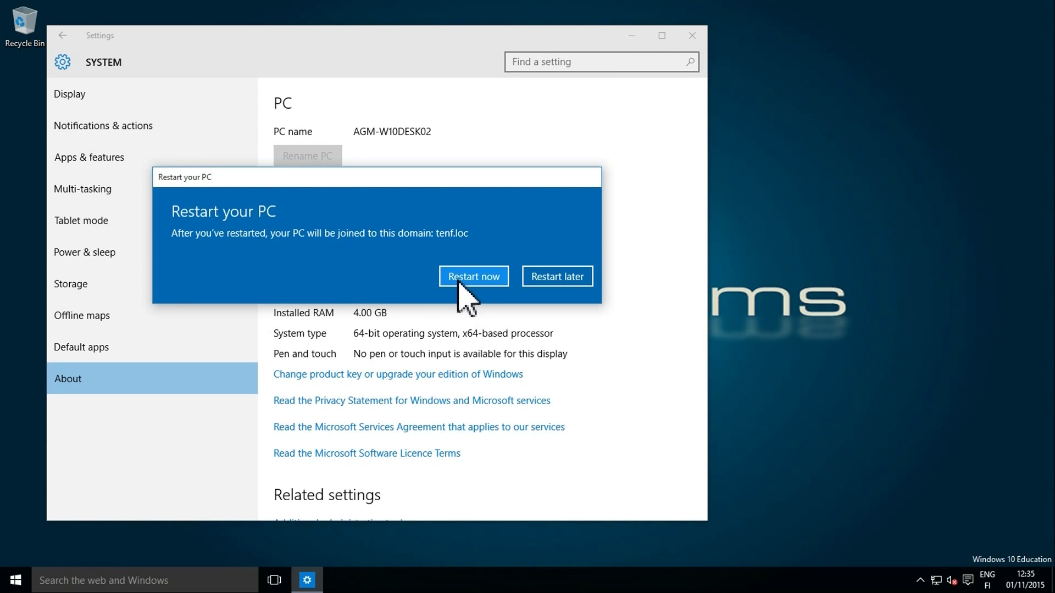
click(459, 277)
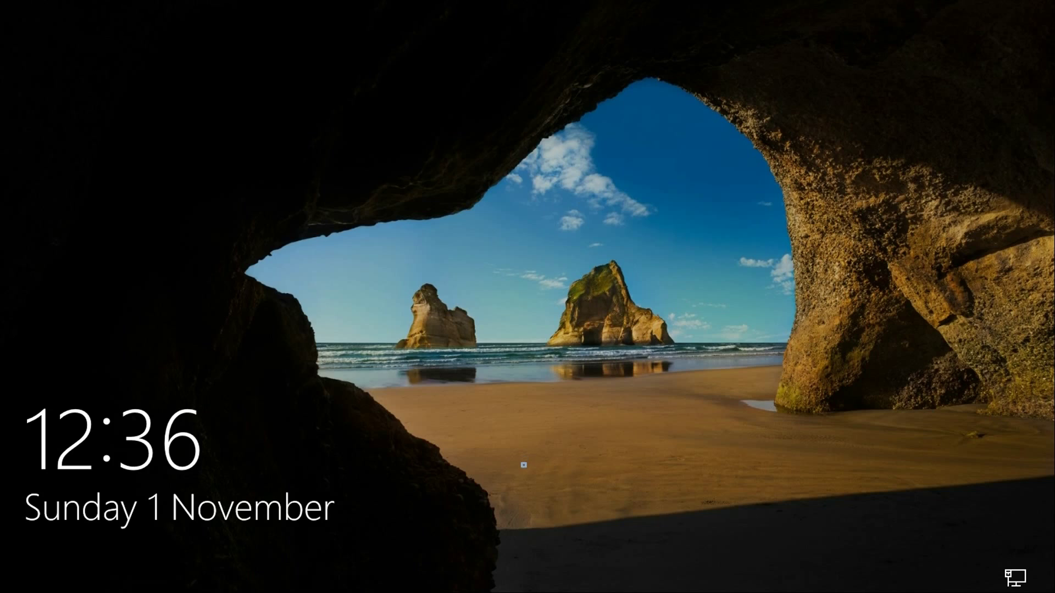
Sign in as the new tenf.loc domain user with its initial password
click(528, 432)
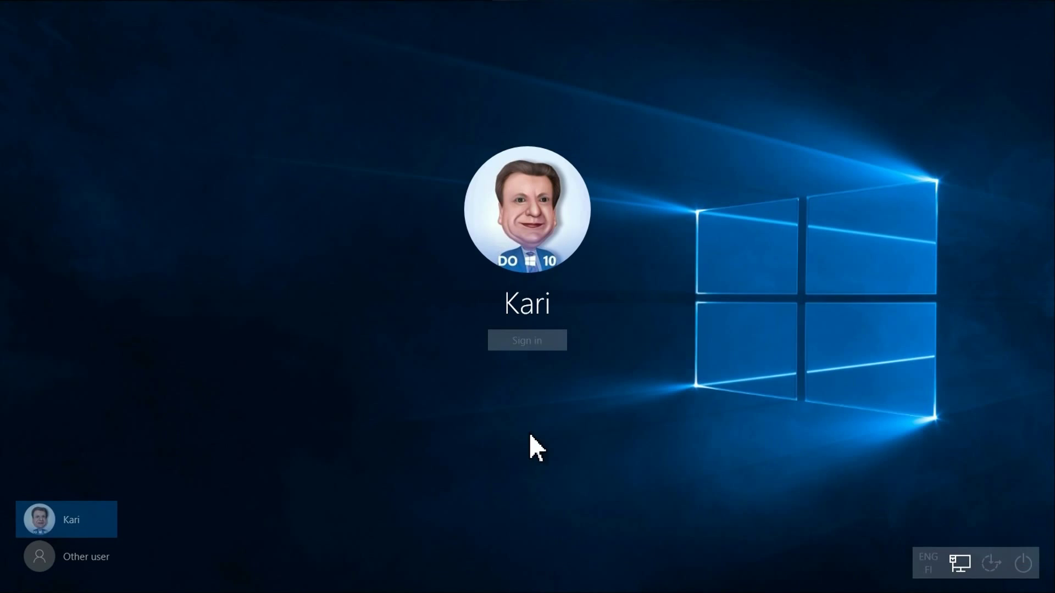
click(68, 548)
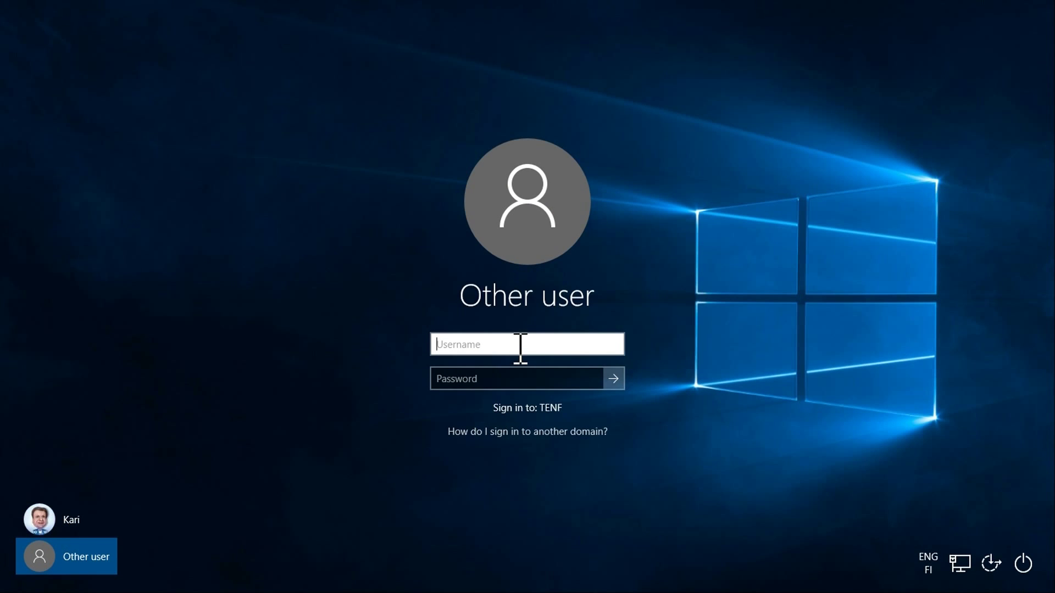
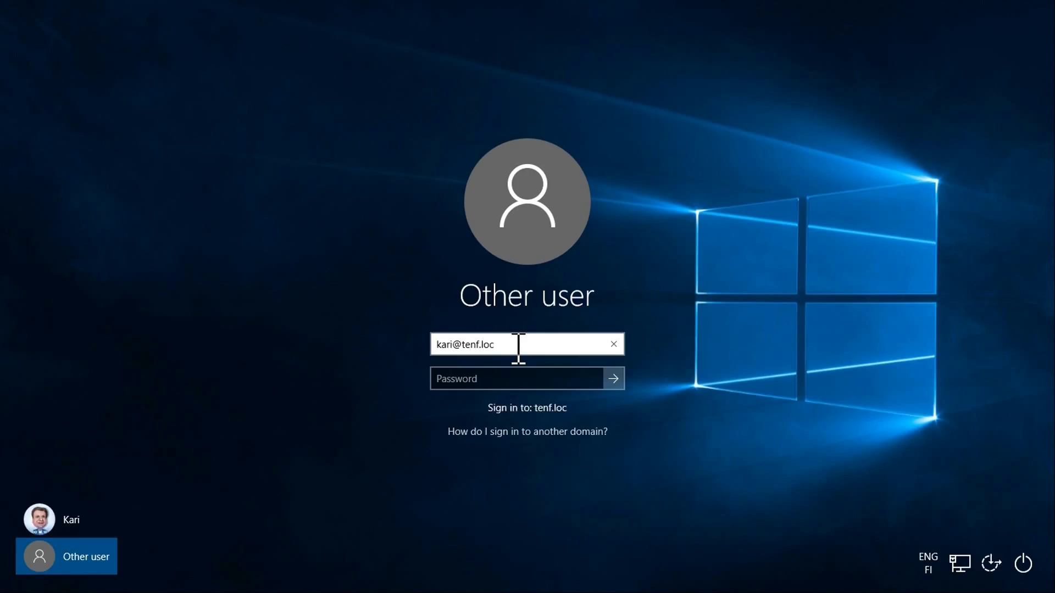
key(Tab)
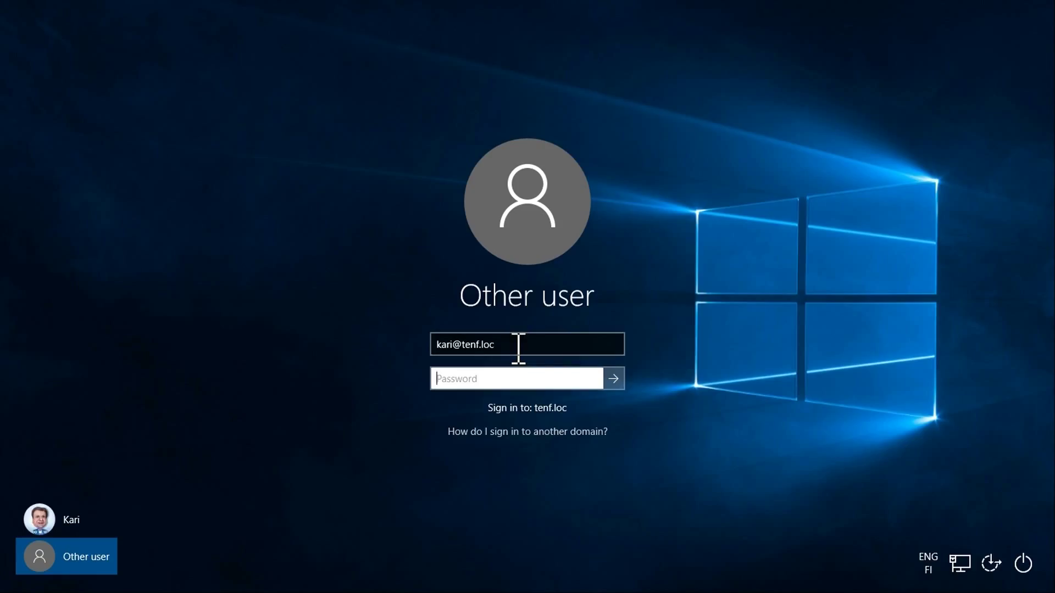
text(***)
key(Return)
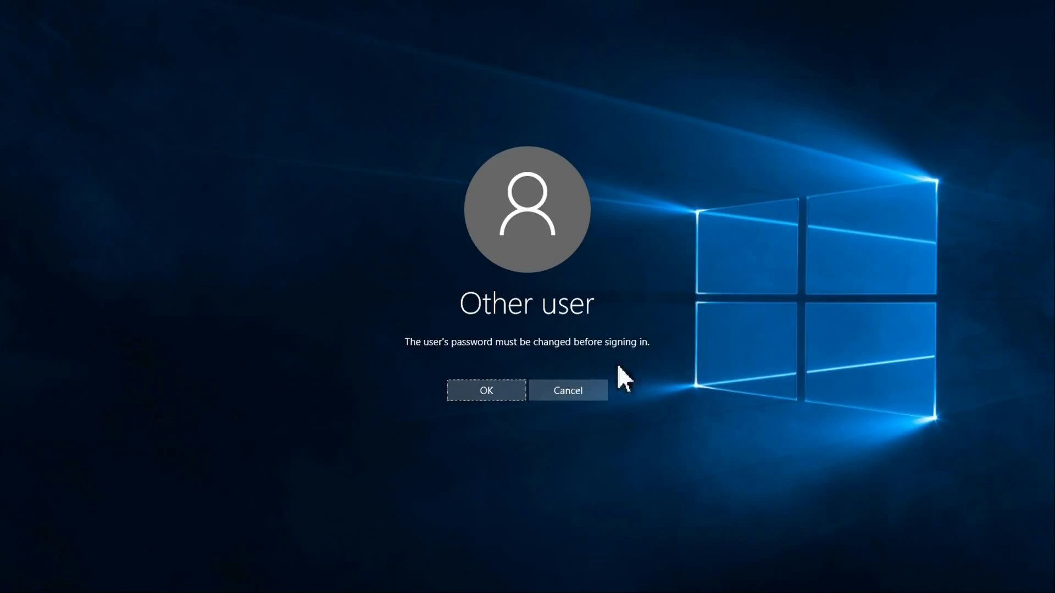
Replace the required initial password with a new, confirmed password
click(501, 399)
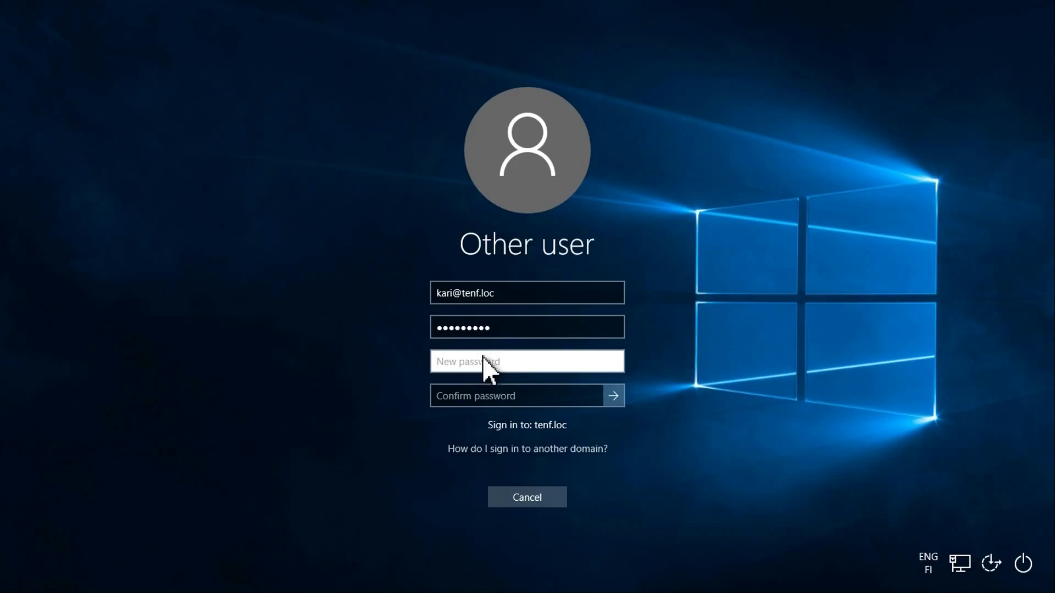
text(•••••)
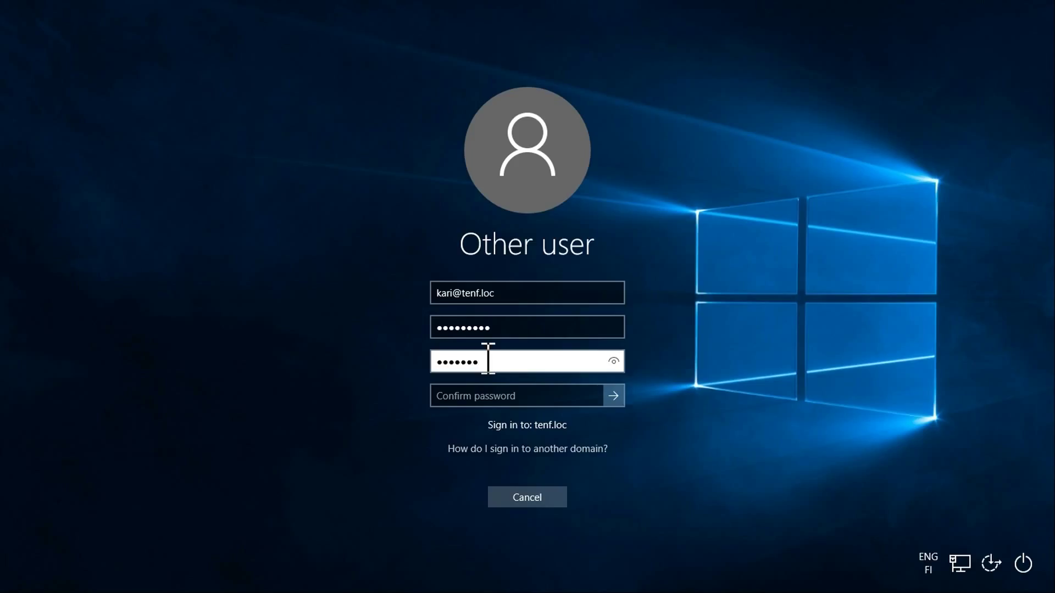
key(Tab)
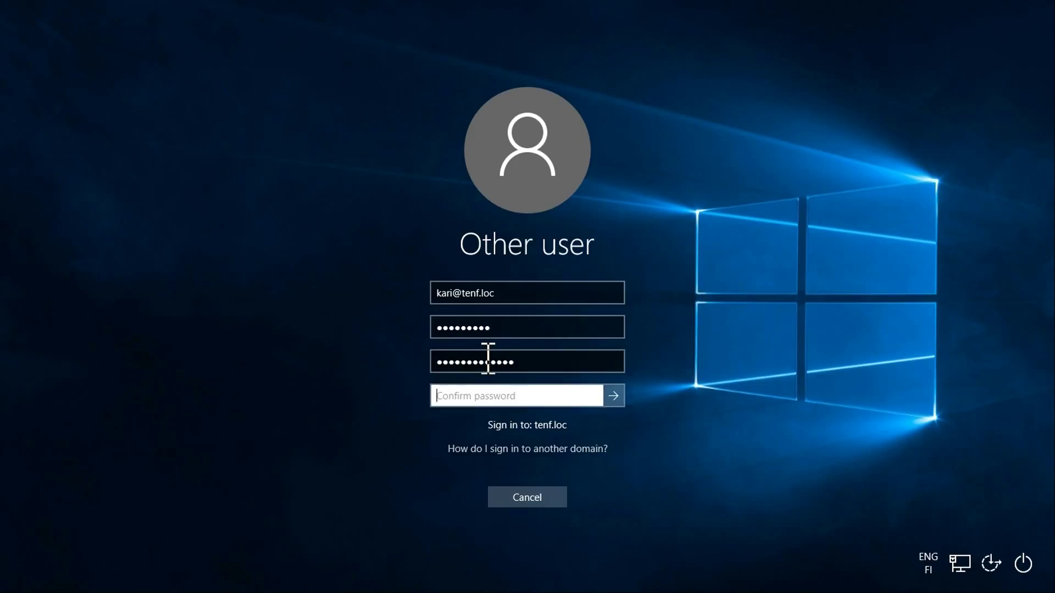
text(•••)
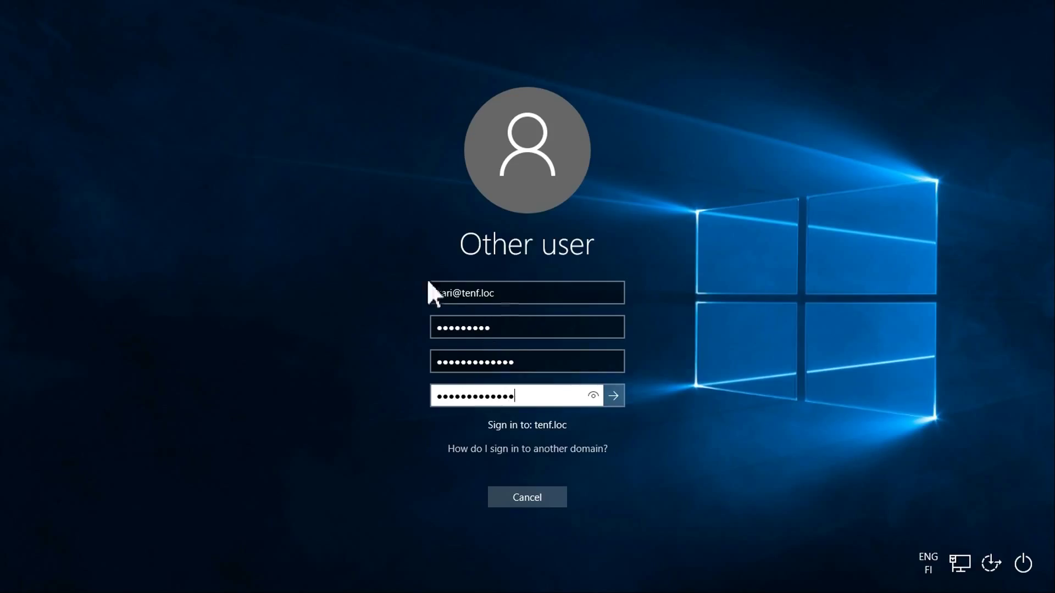
click(608, 398)
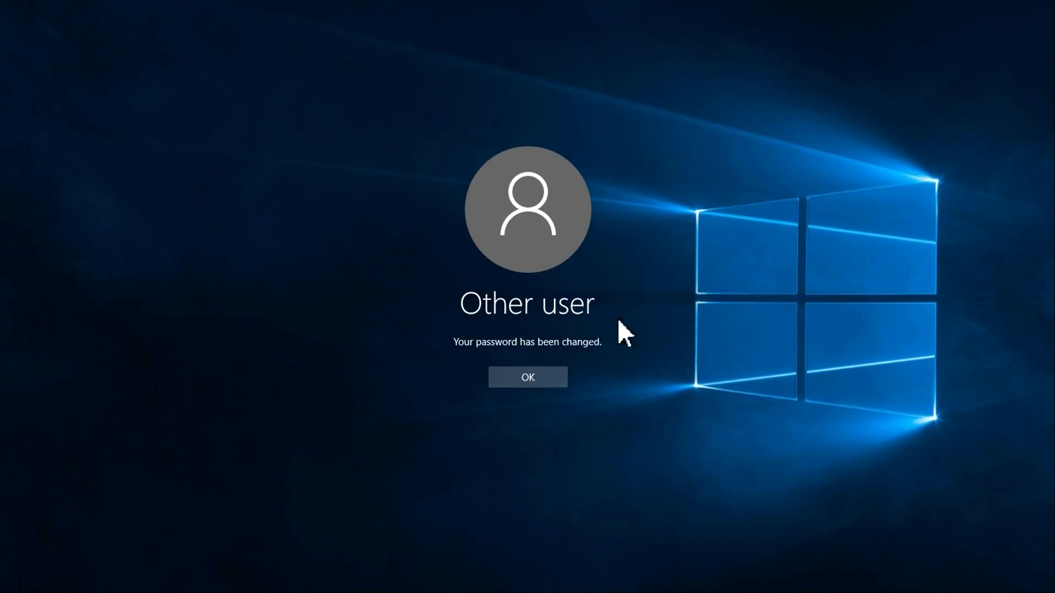
Finish signing in and check the signed-in TENF domain account in Settings > Accounts
click(545, 381)
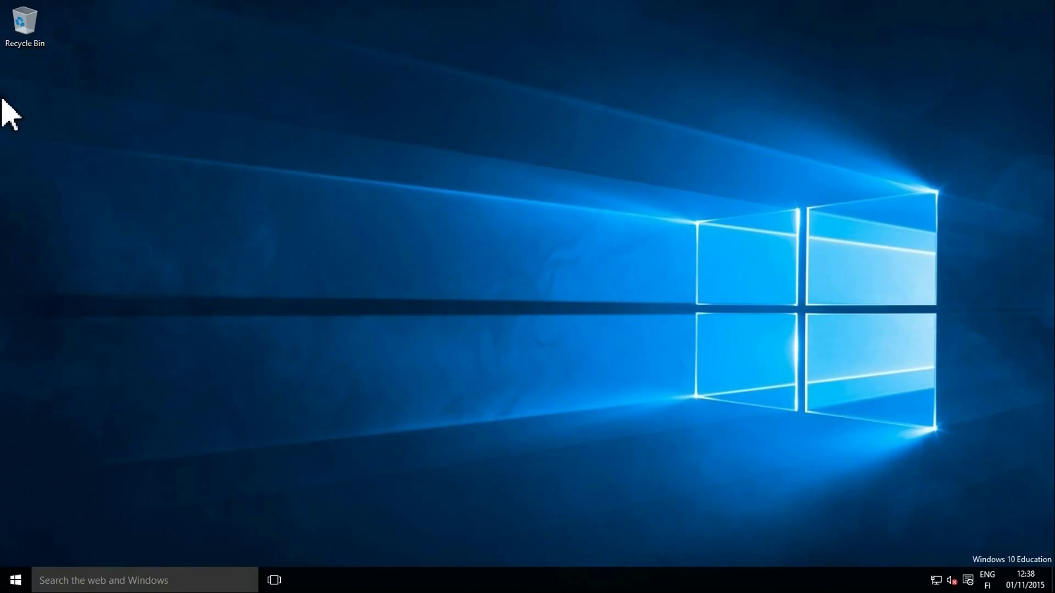
click(15, 578)
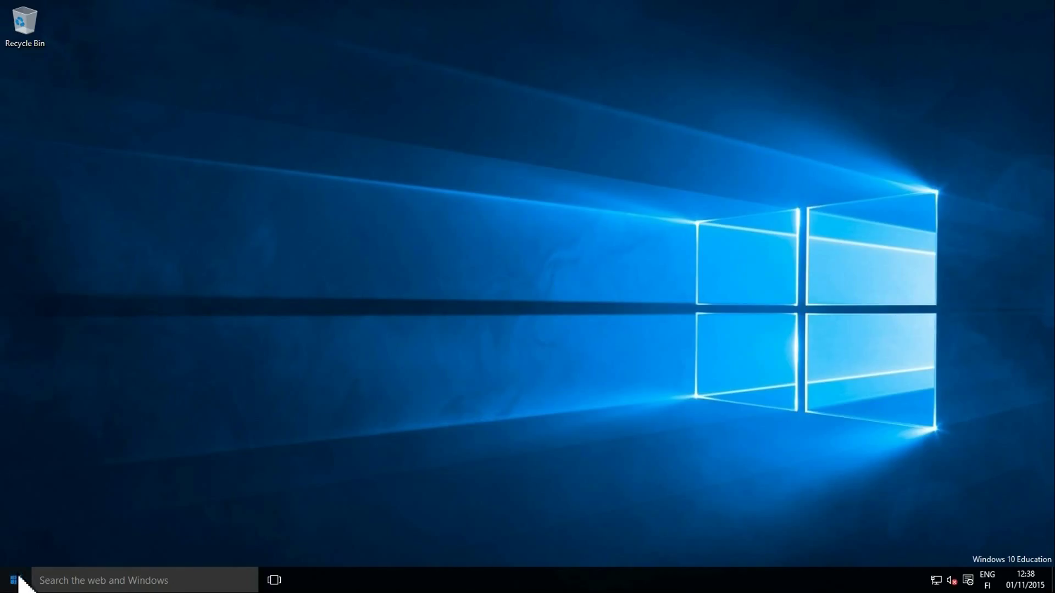
click(41, 506)
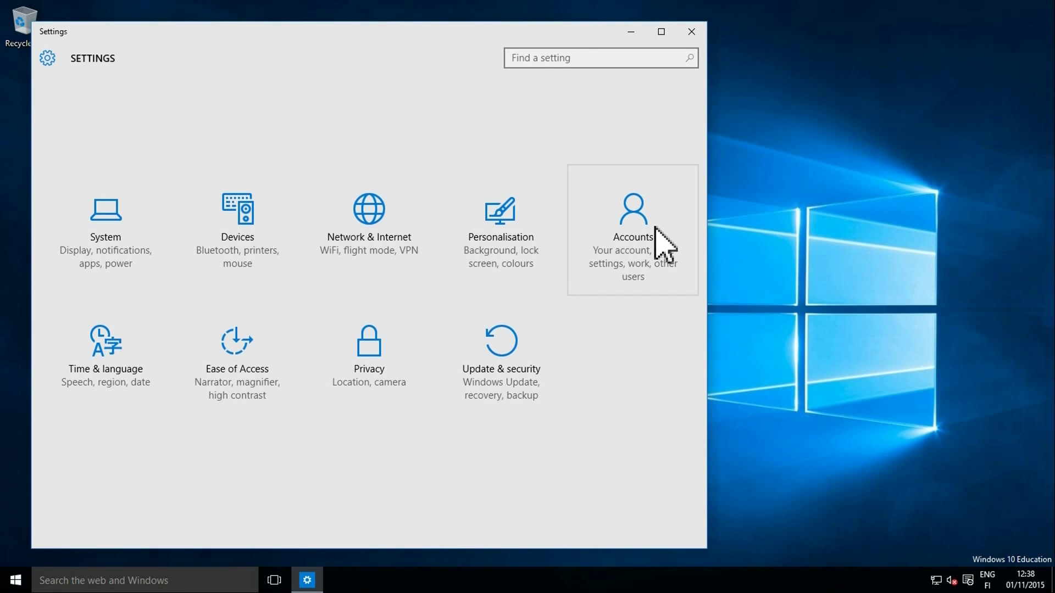
click(655, 231)
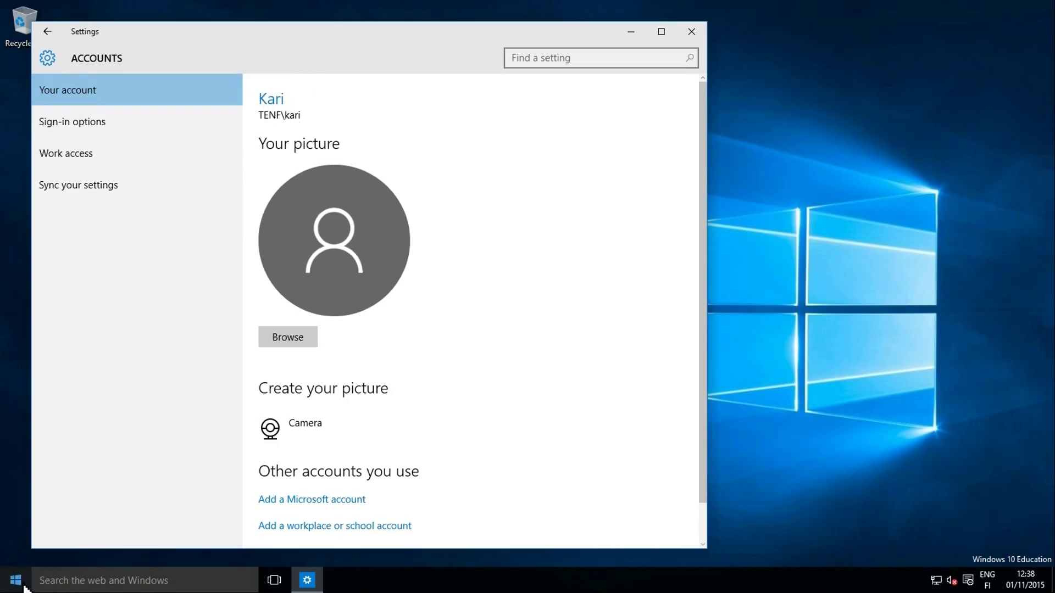
Sign out of the domain account from the Start menu
click(24, 587)
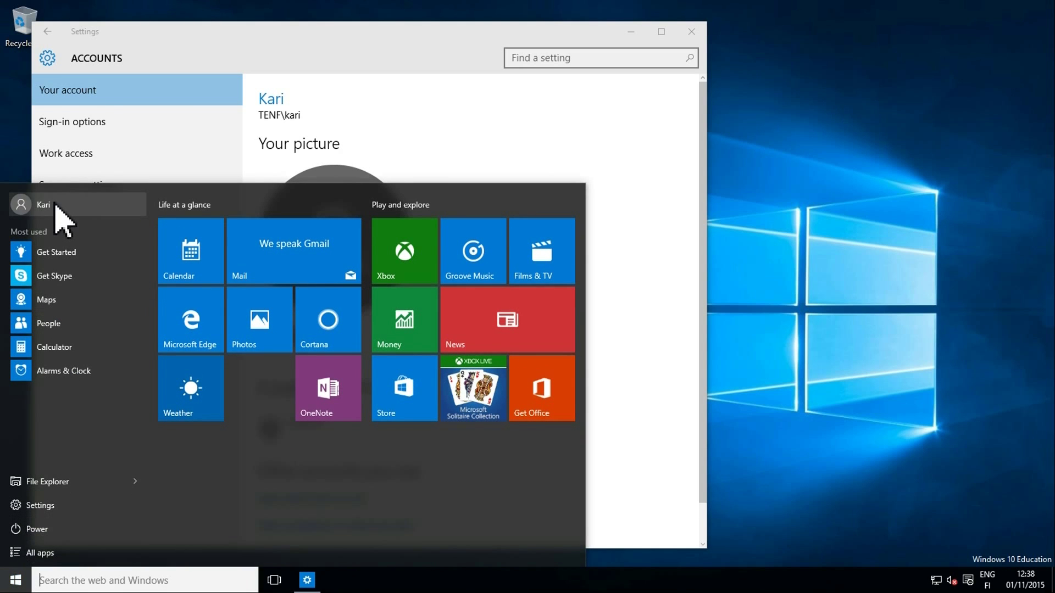
click(55, 206)
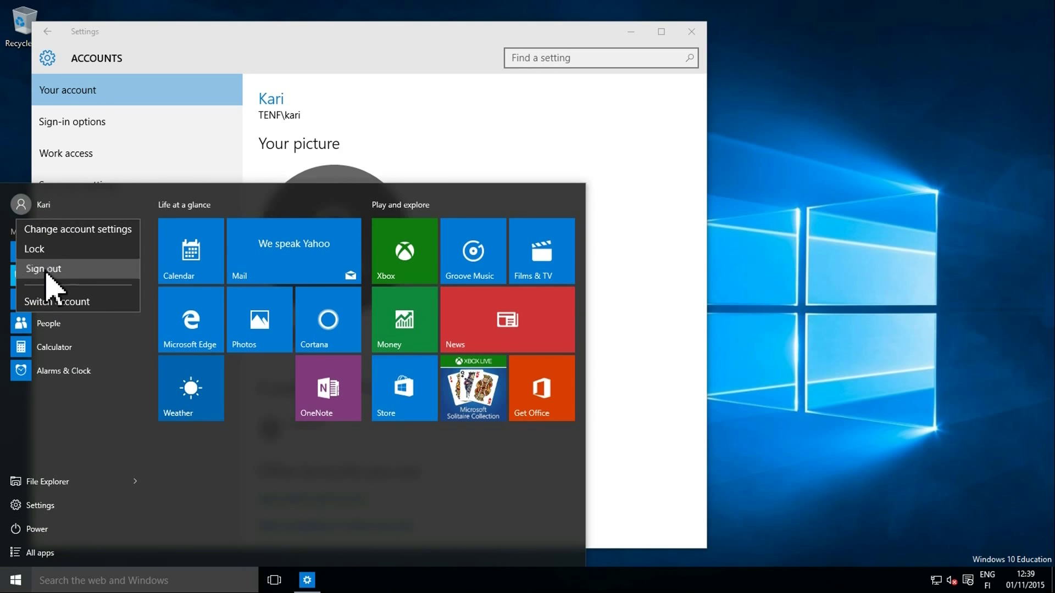
key(Escape)
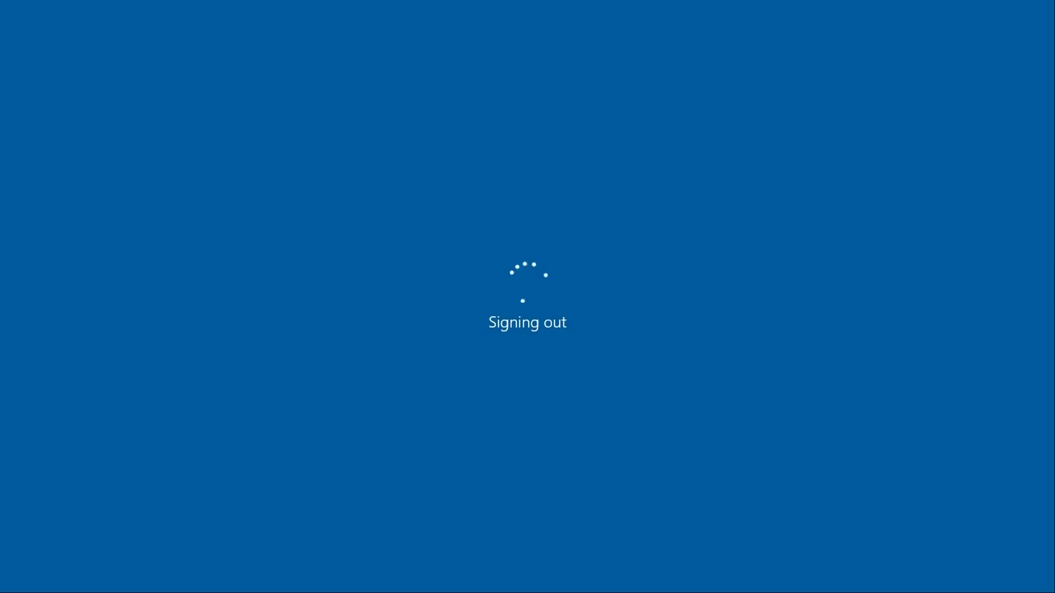